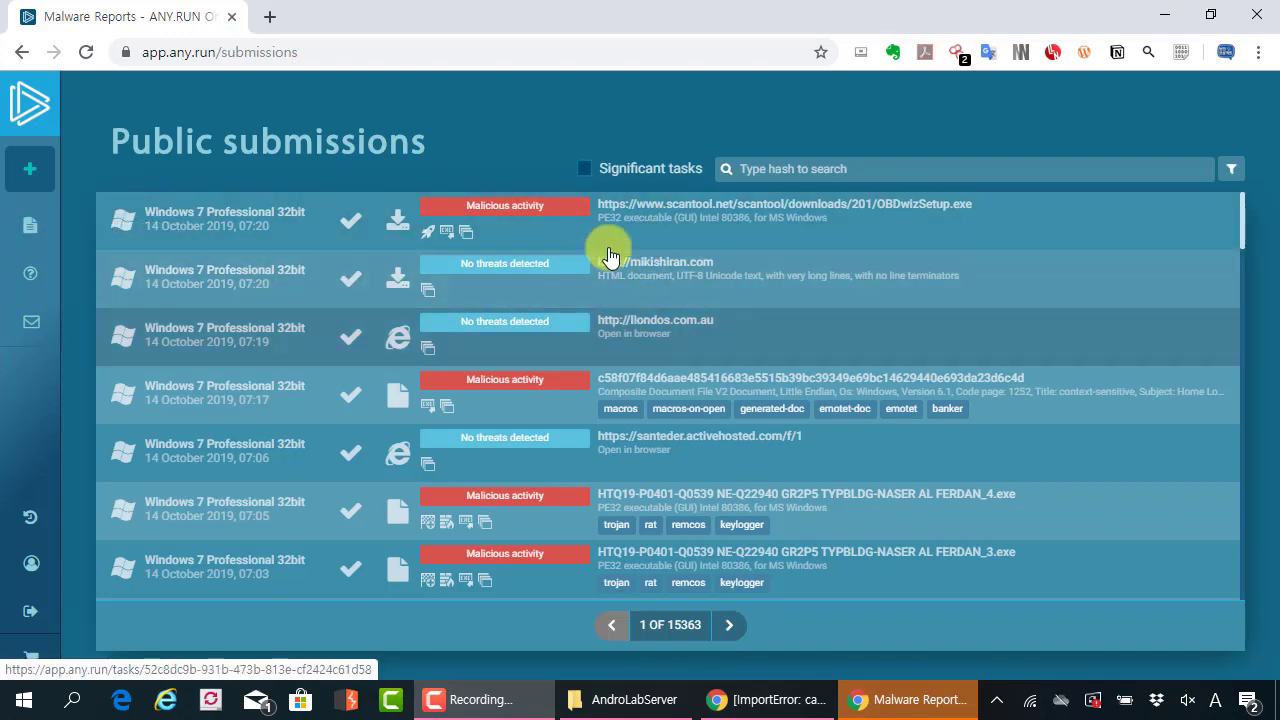
Step: Look through the first page of public submissions, checking the verdicts and tags of the analysed files and URLs
scroll(660, 290, down, 3)
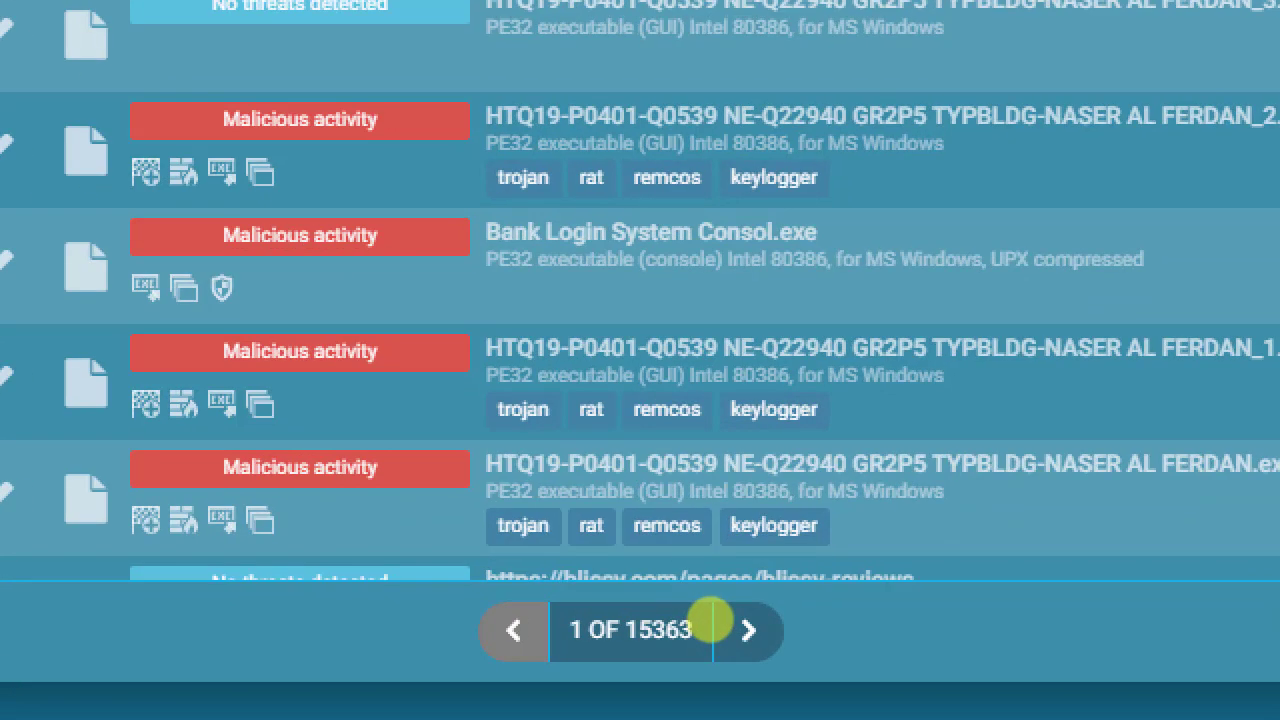
mouse_move(706, 650)
mouse_down()
mouse_move(643, 620)
mouse_move(734, 634)
mouse_move(751, 623)
mouse_move(750, 572)
mouse_up()
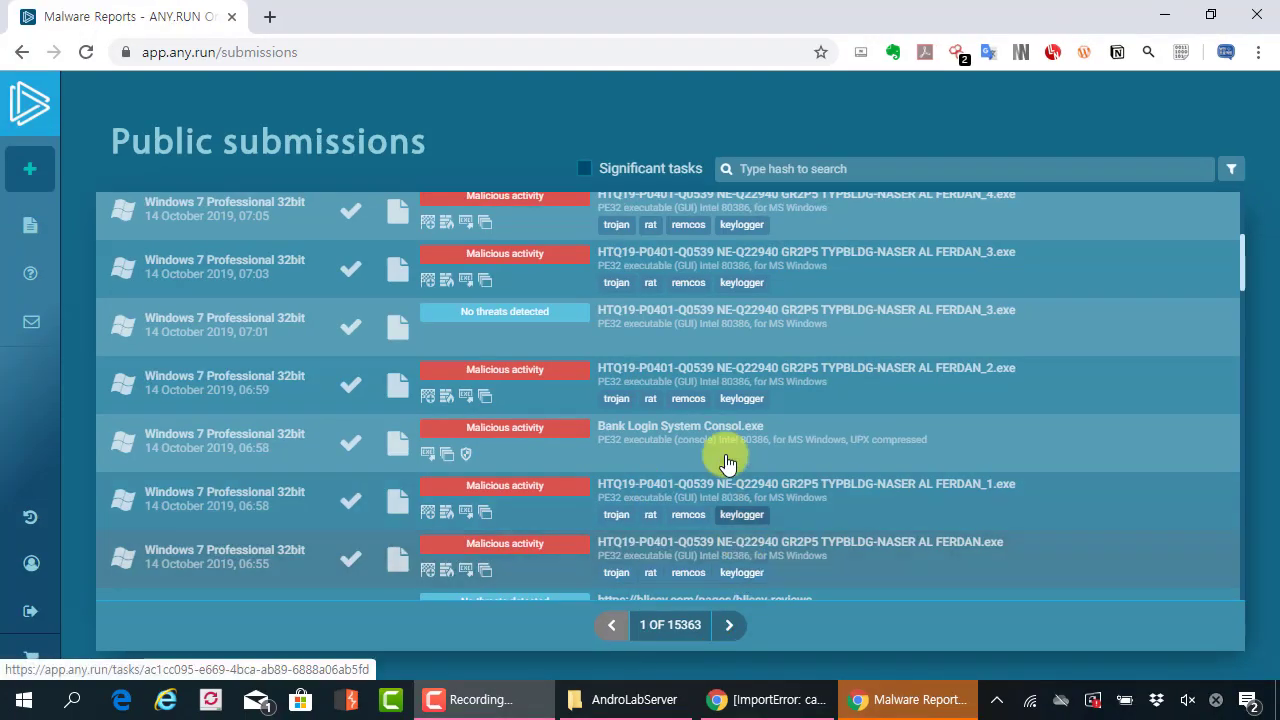
scroll(727, 447, up, 3)
scroll(535, 330, up, 1)
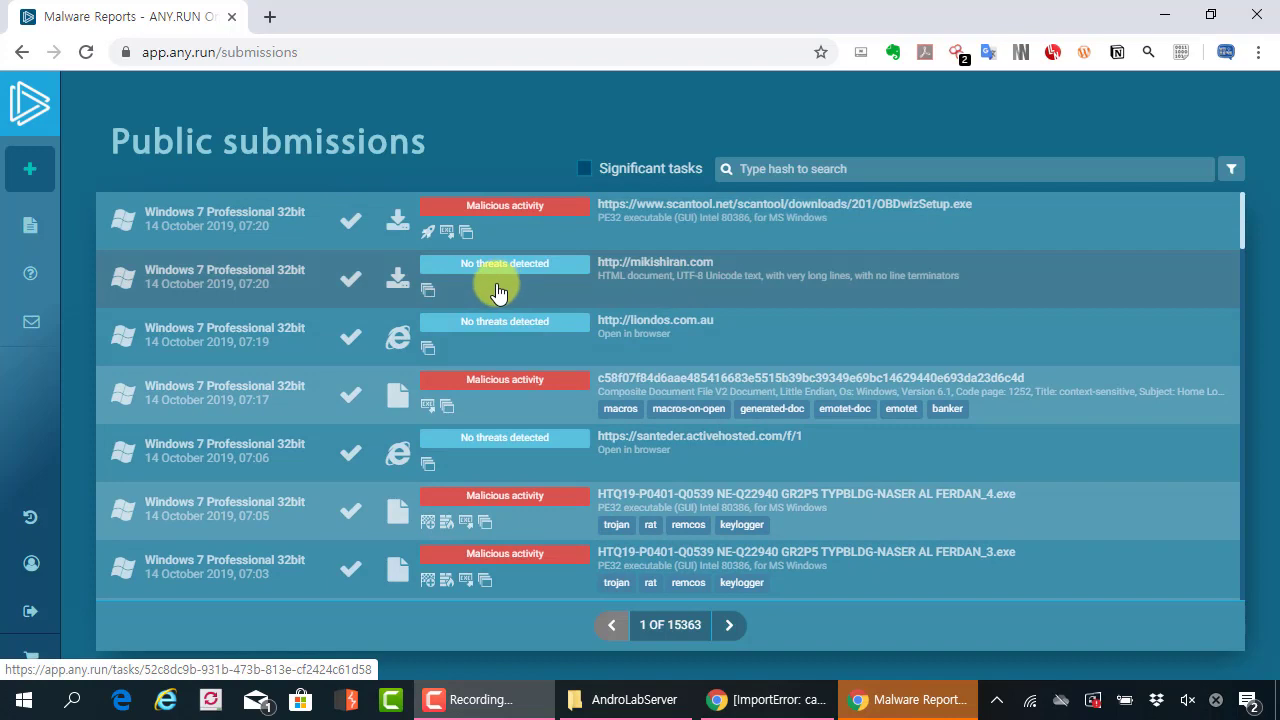
scroll(498, 290, down, 5)
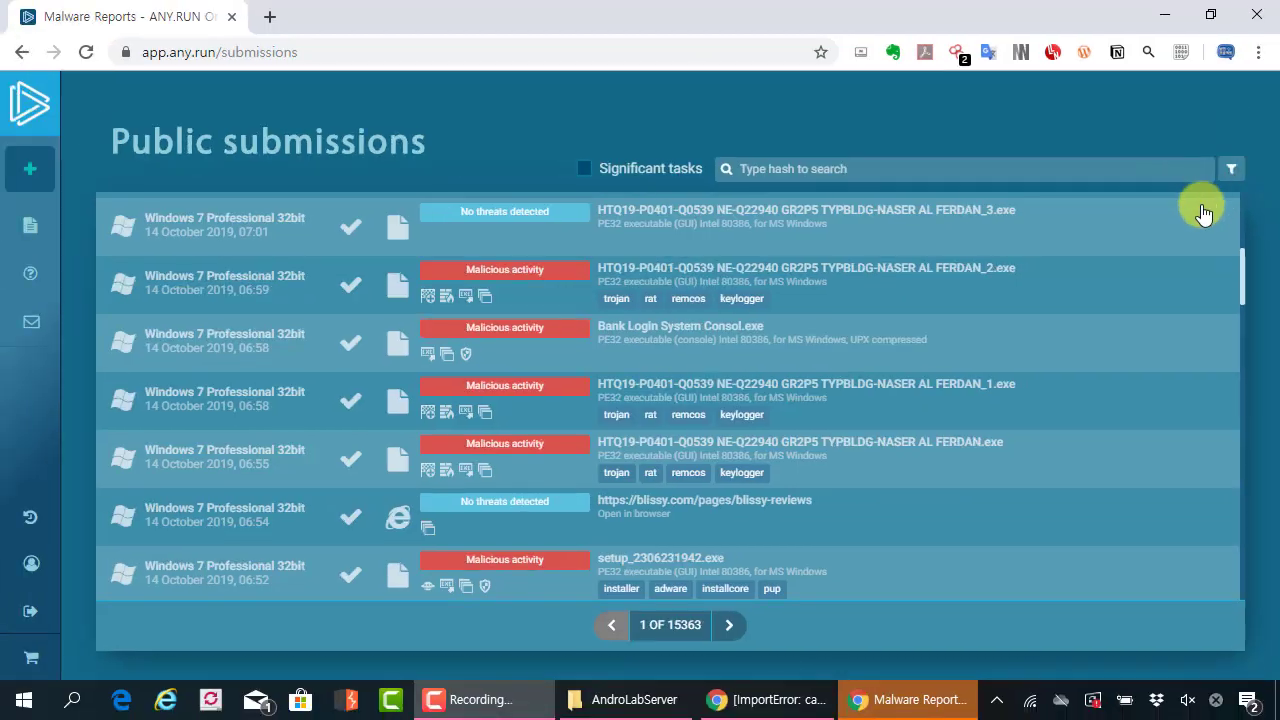
Step: Filter the public submissions by the Windows 7 operating system and run the search
click(1224, 176)
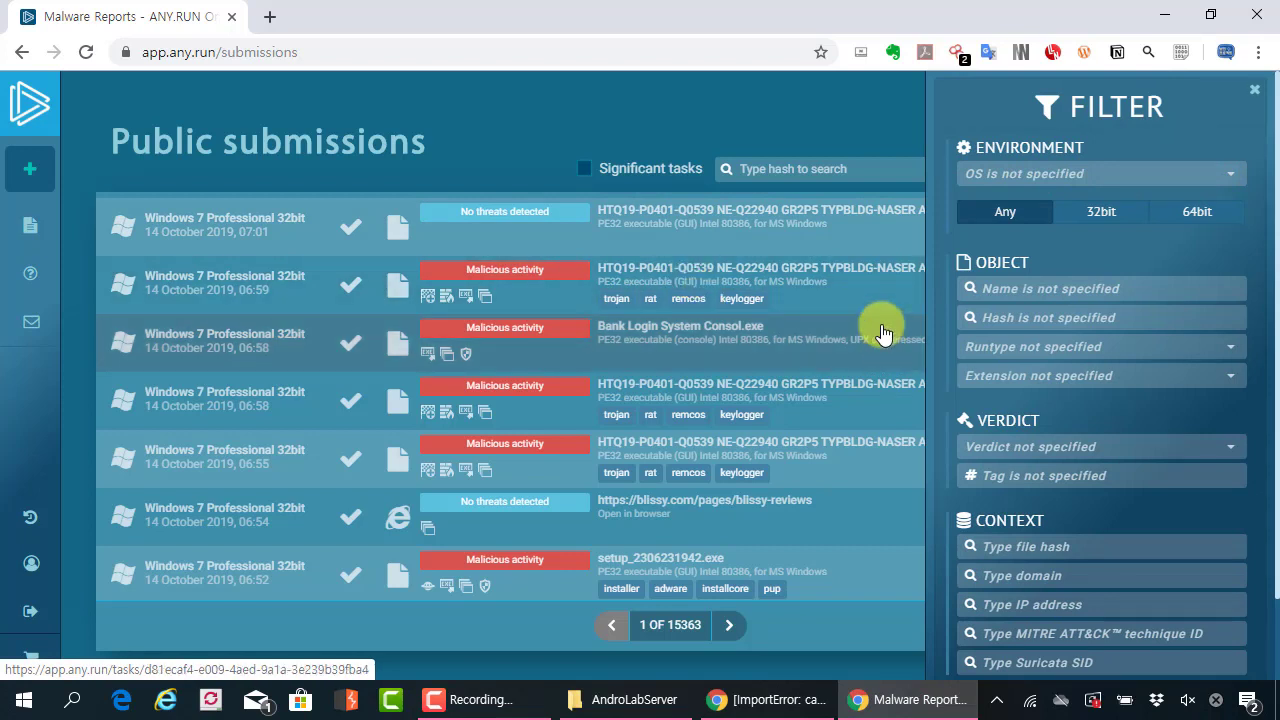
click(1006, 180)
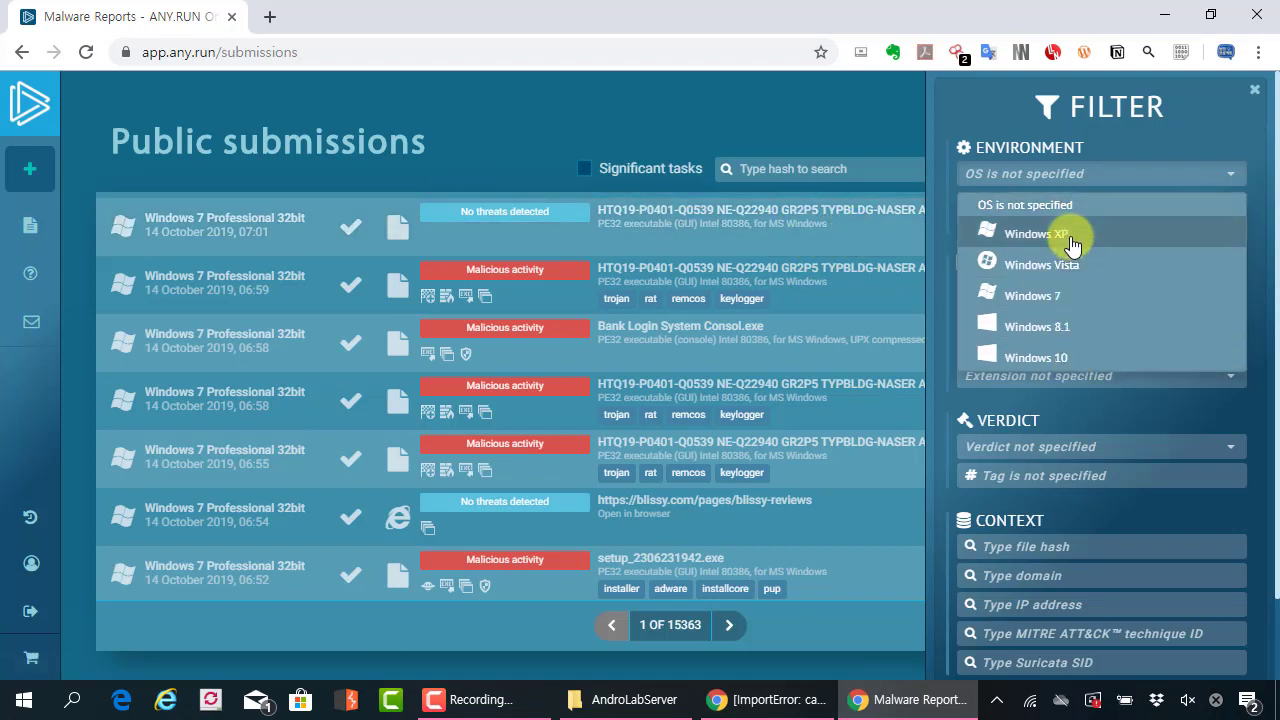
click(1060, 303)
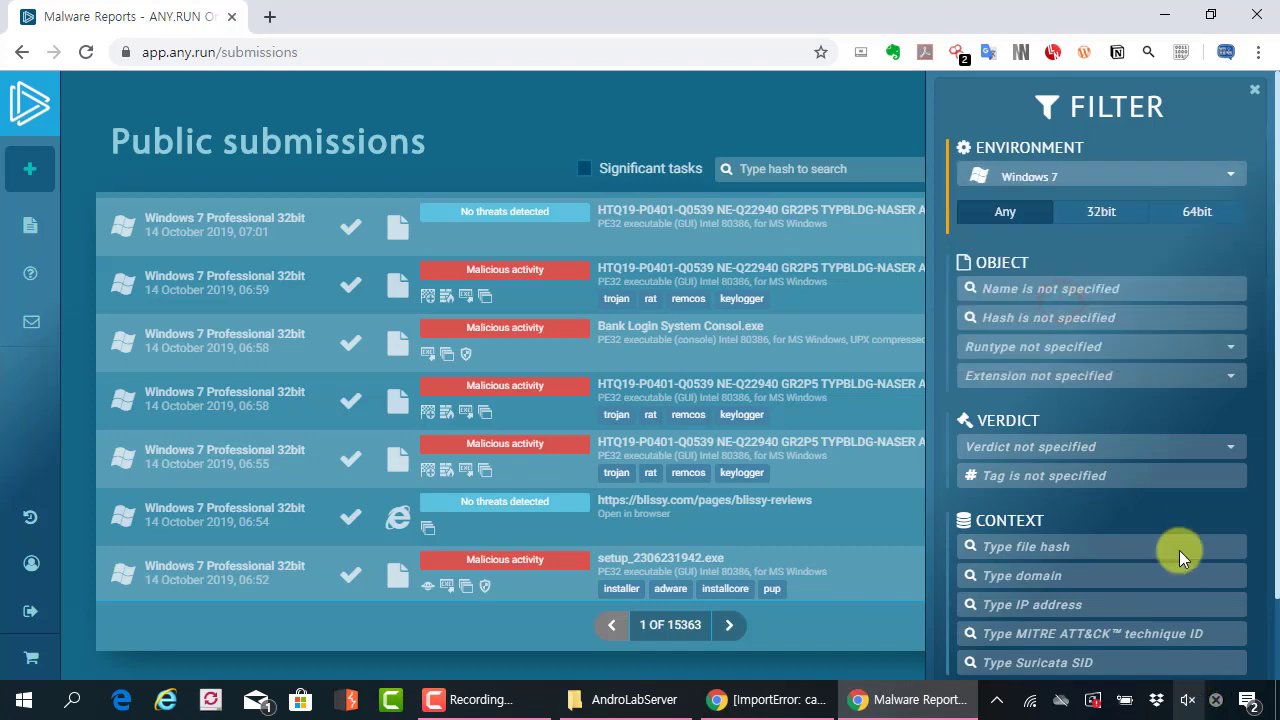
scroll(1194, 493, down, 1)
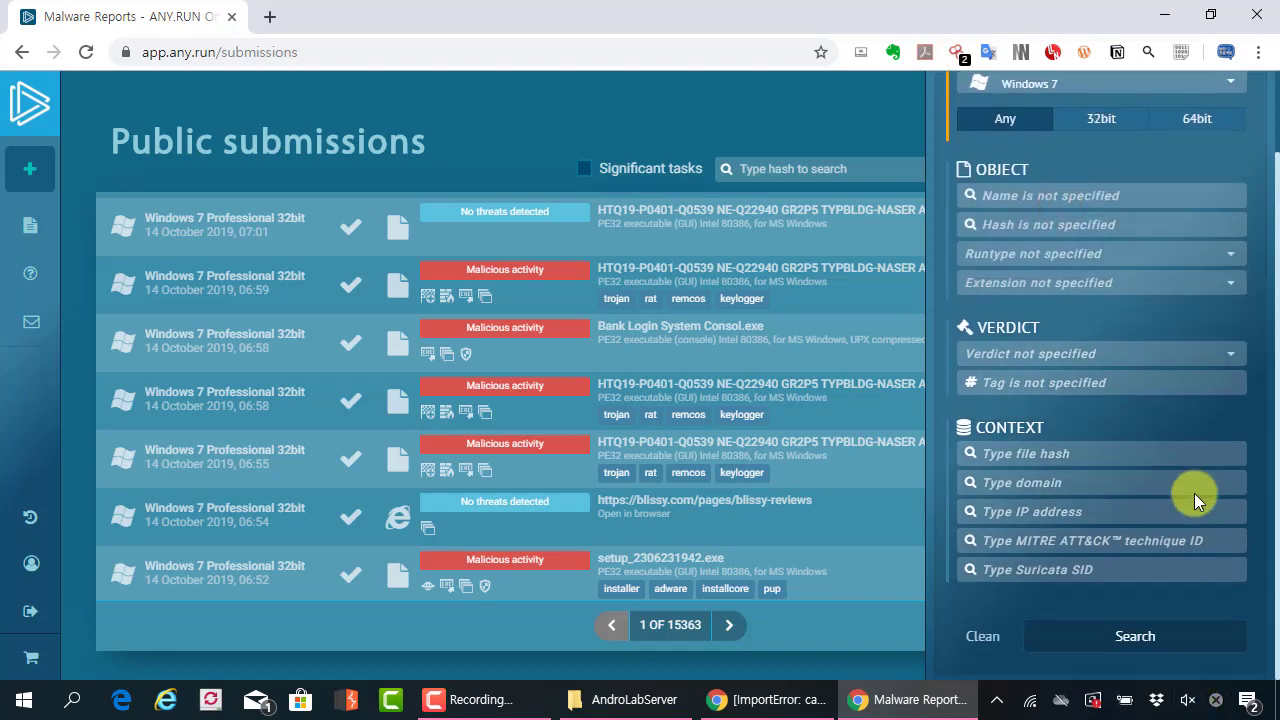
click(1130, 637)
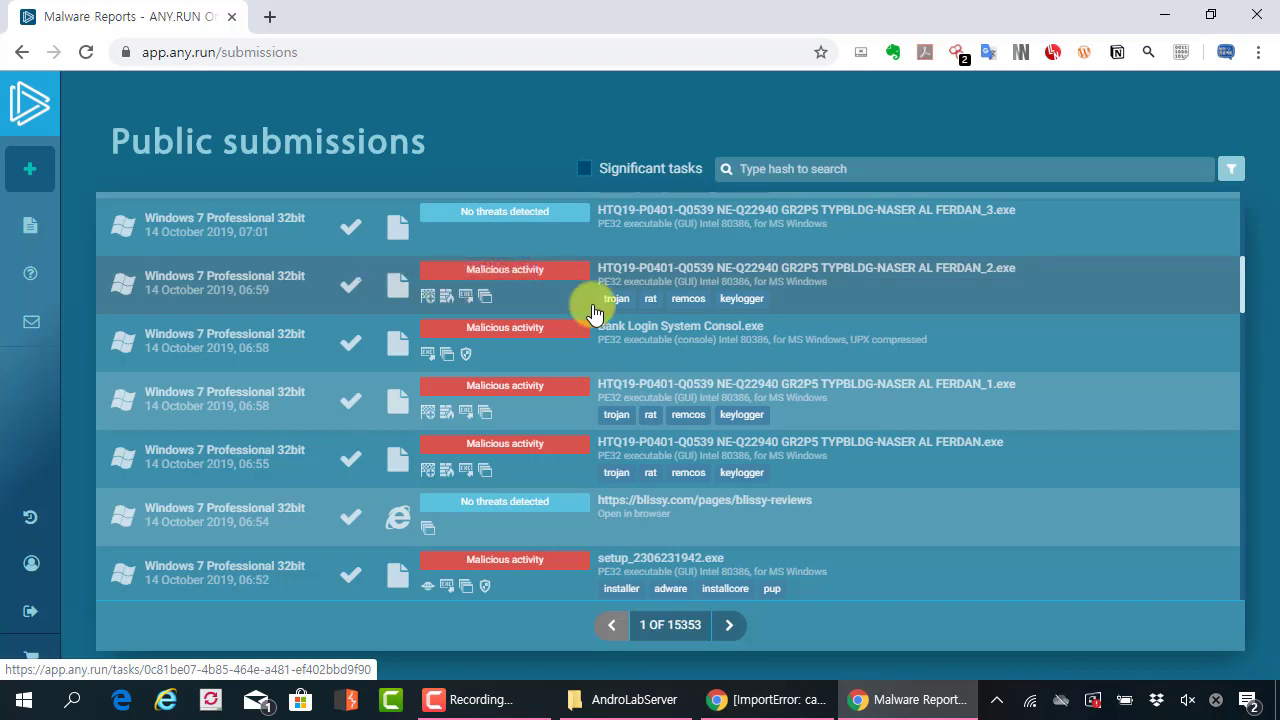
Step: Examine the trojan, rat, remcos and keylogger tags on the malicious submissions in the filtered list
key(ctrl+1)
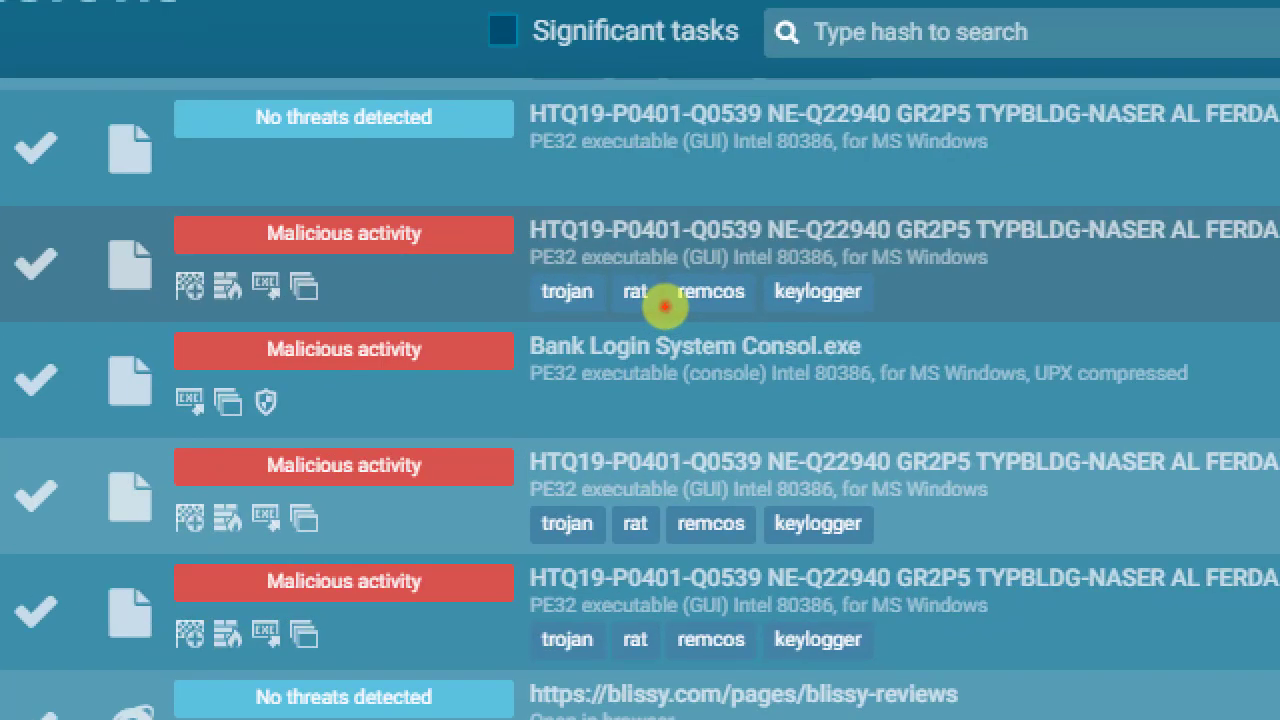
click(665, 305)
mouse_move(515, 264)
mouse_down()
mouse_move(700, 335)
mouse_move(930, 328)
mouse_up()
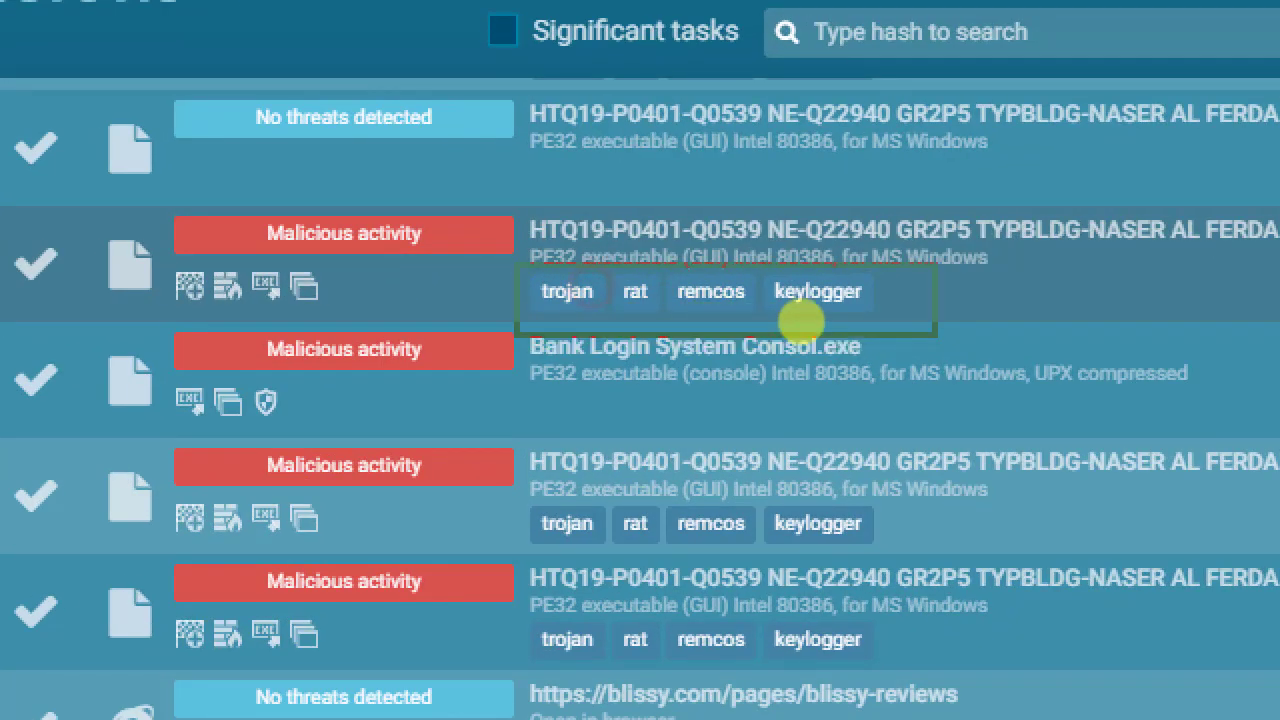
key(Escape)
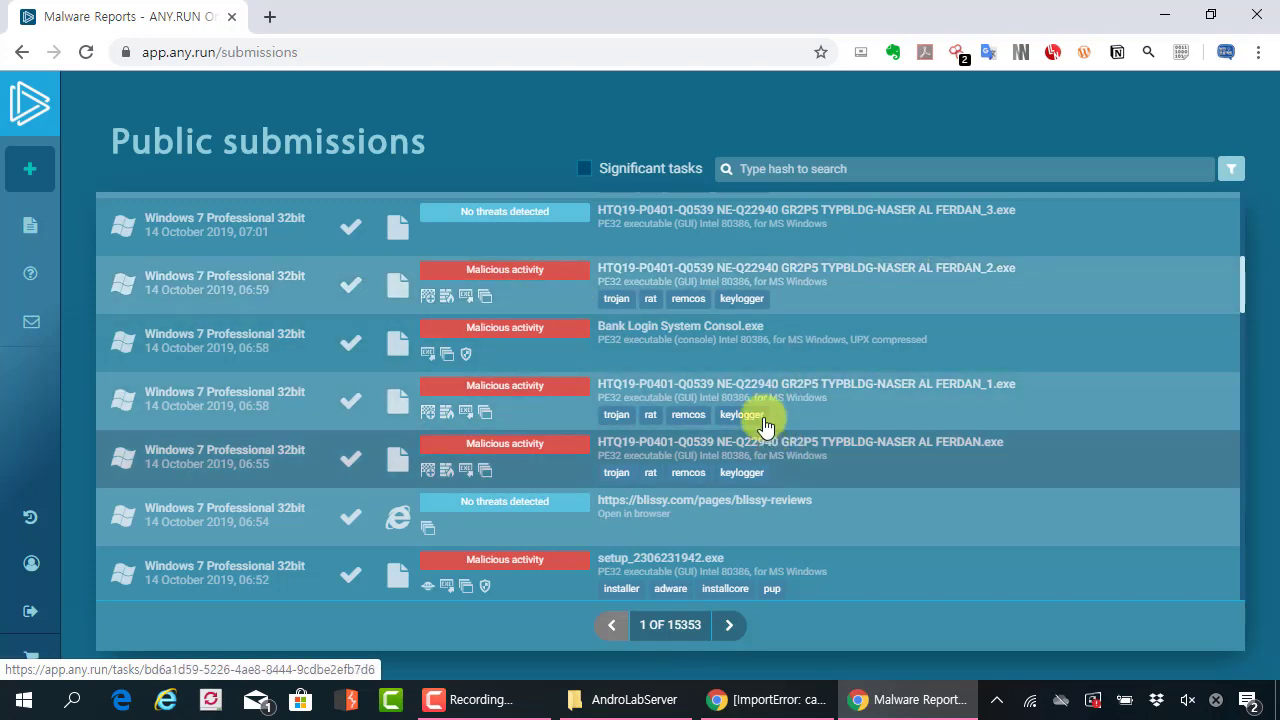
scroll(743, 410, down, 5)
scroll(737, 400, up, 7)
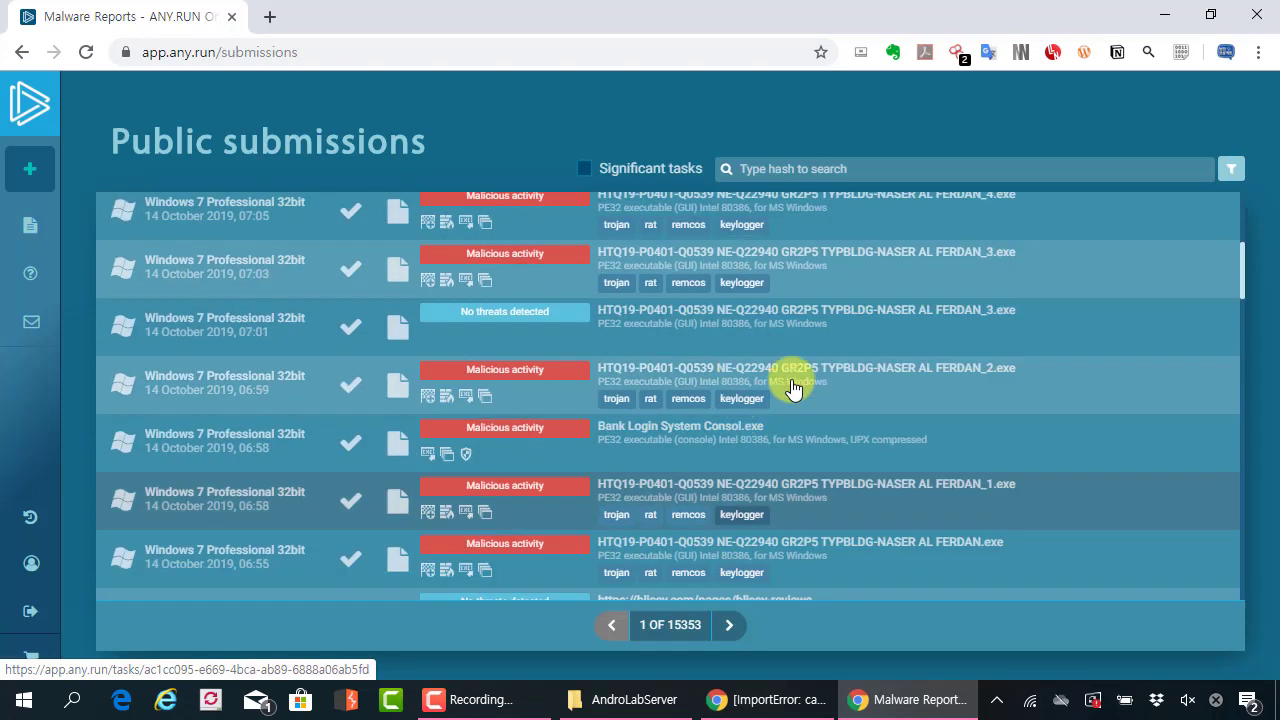
Step: Reset the filter's operating system to "OS is not specified"
click(1233, 164)
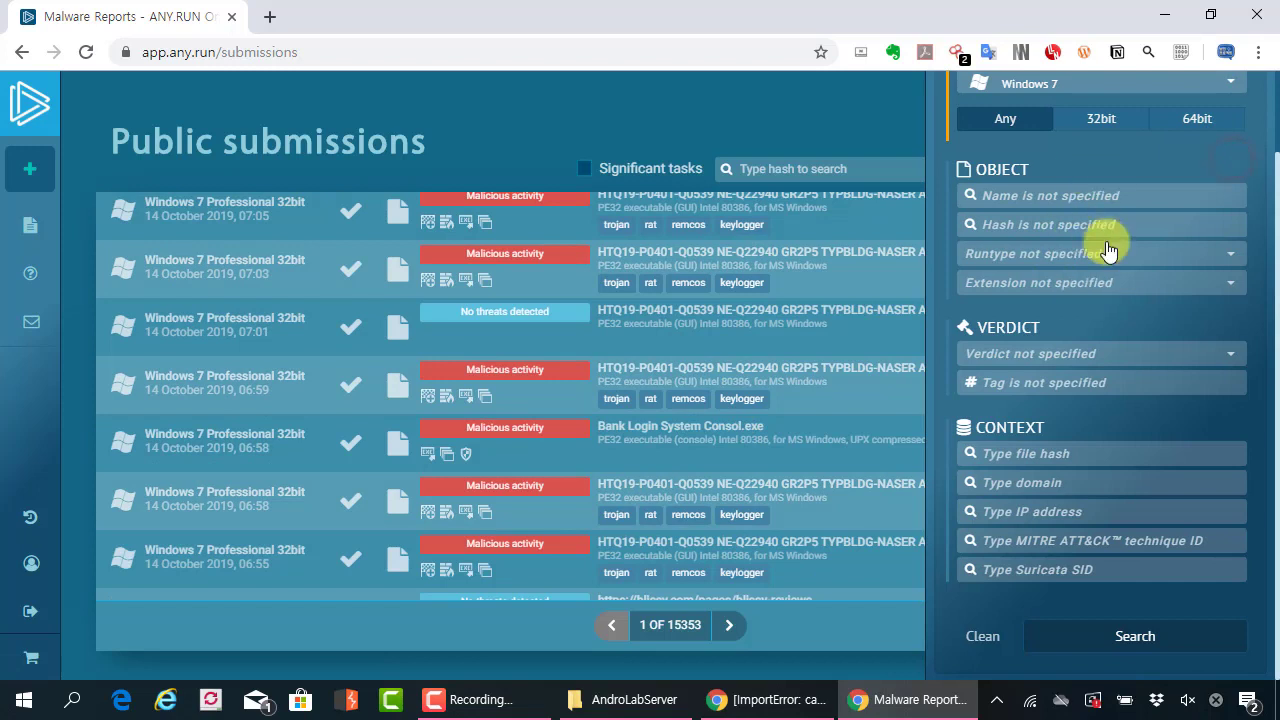
scroll(1106, 240, up, 1)
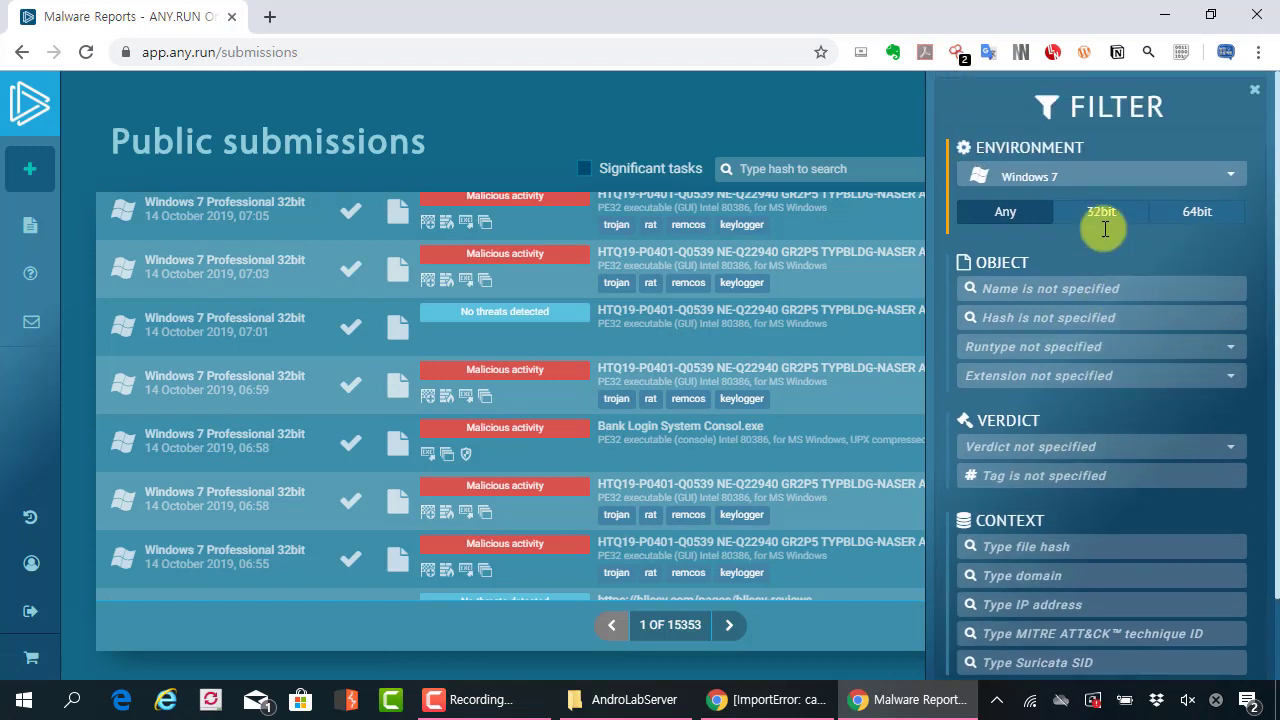
click(1151, 176)
click(1088, 200)
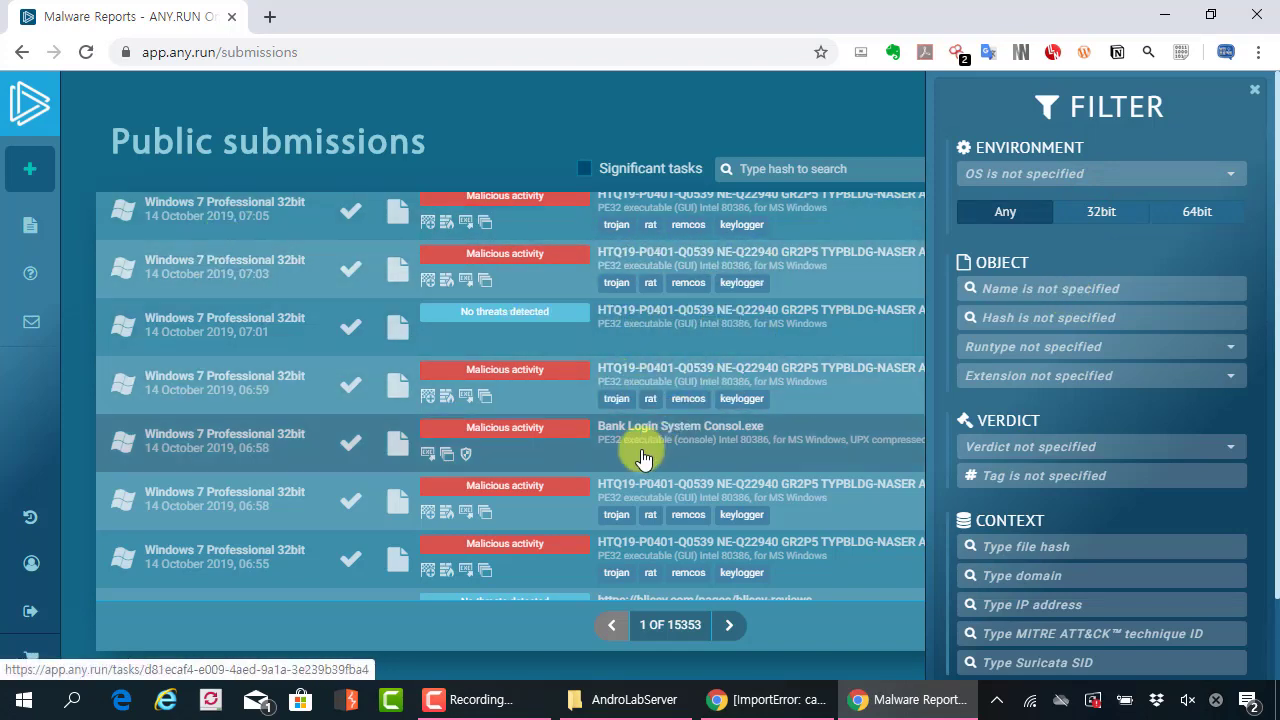
Step: Filter the submissions by the object name "powershell" and look through the matching entries
click(1040, 280)
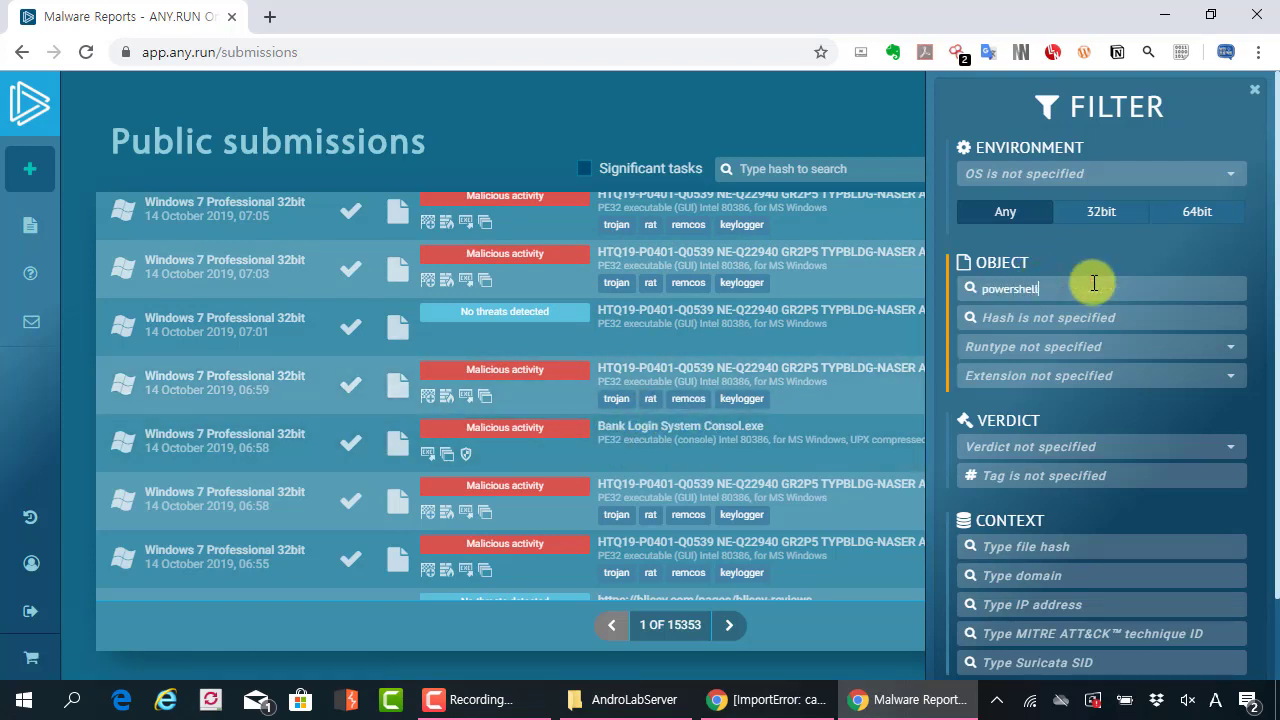
text(powershell)
scroll(1180, 498, down, 1)
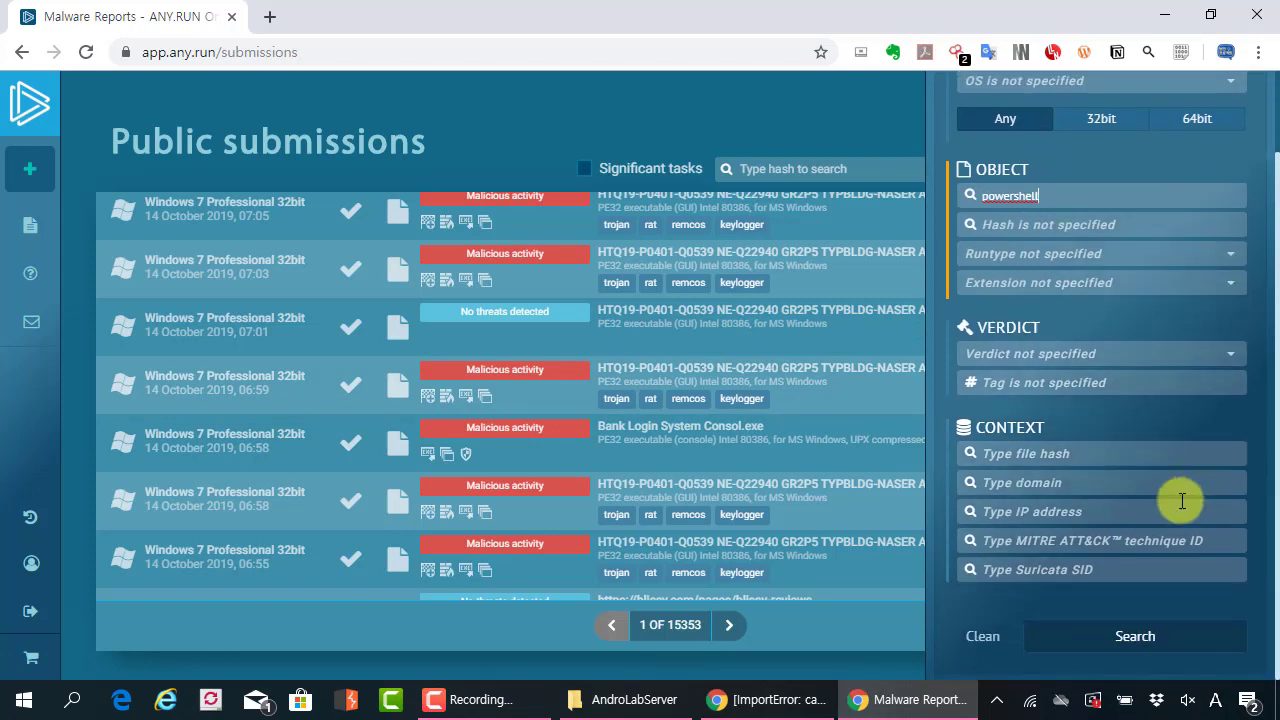
click(1188, 638)
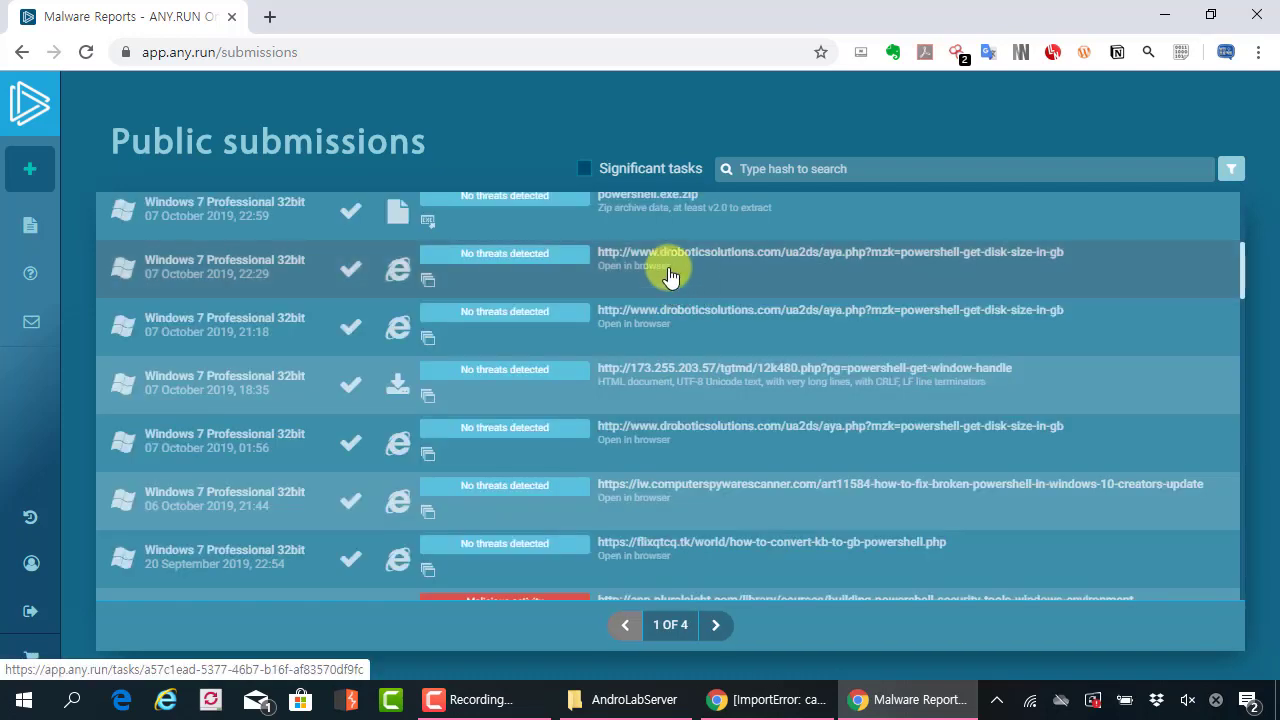
scroll(690, 300, up, 4)
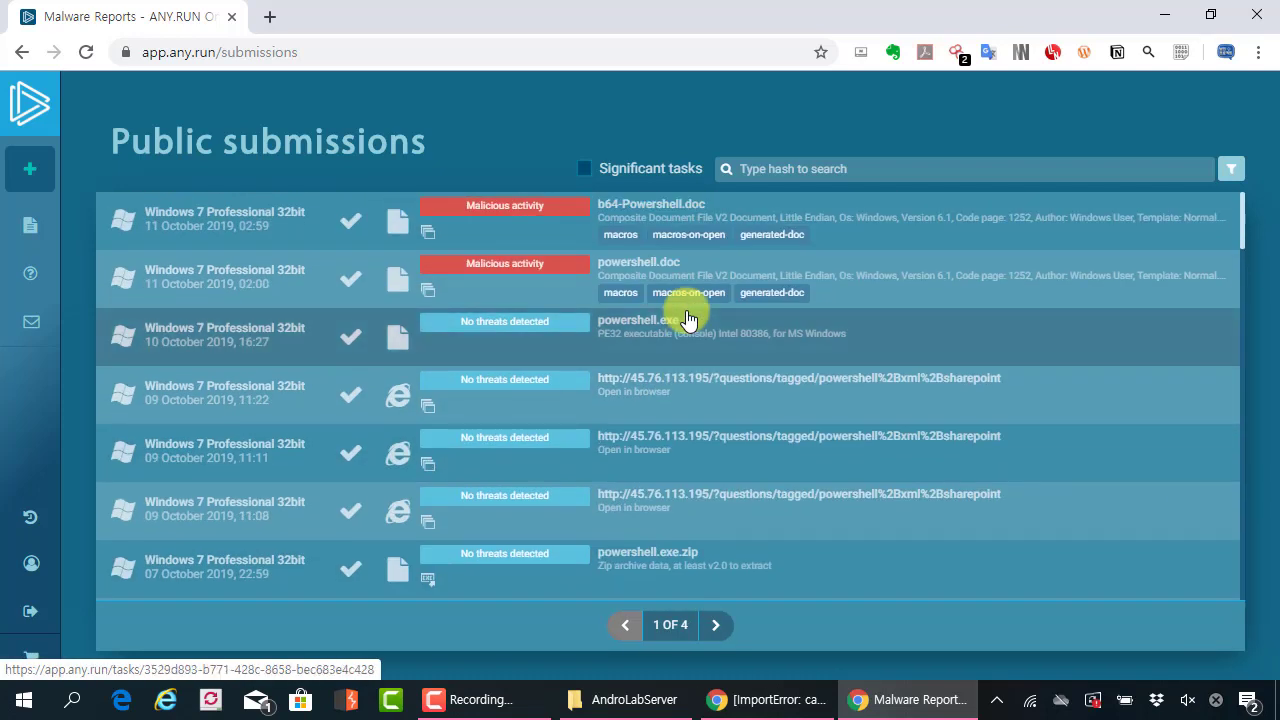
scroll(658, 278, down, 8)
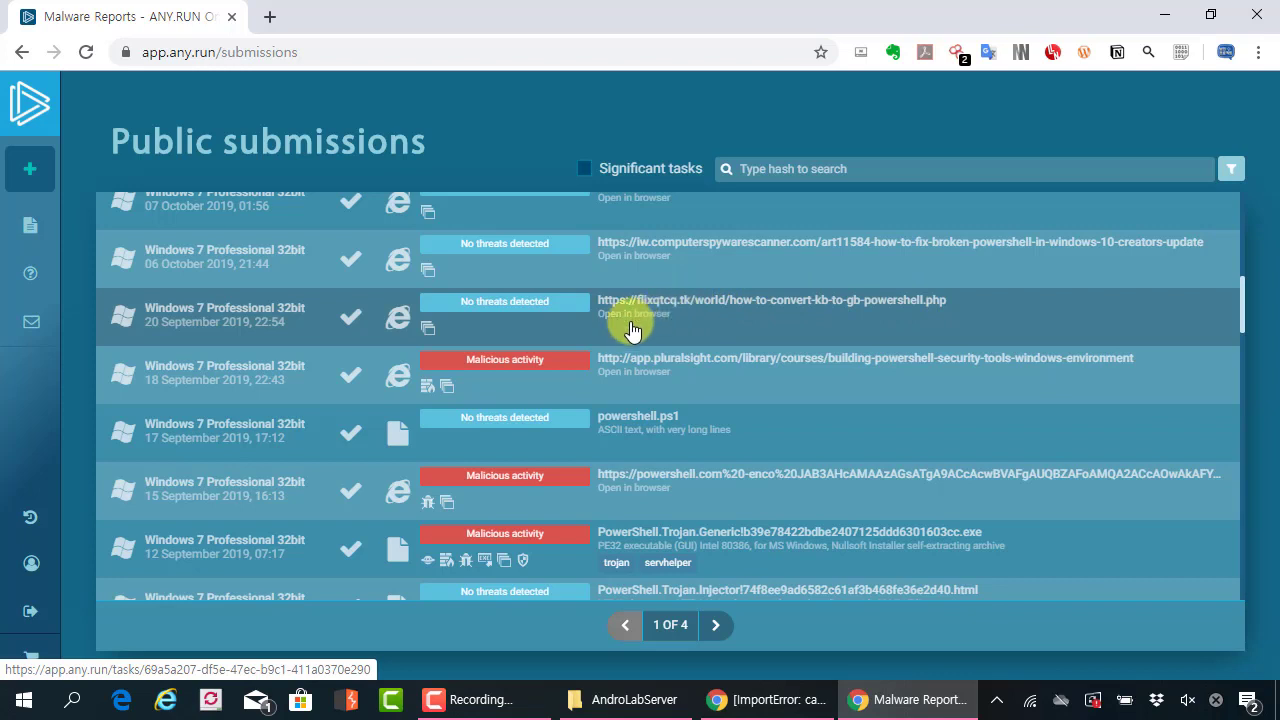
Step: Restrict the powershell filter to the run type File and run the search
click(1218, 176)
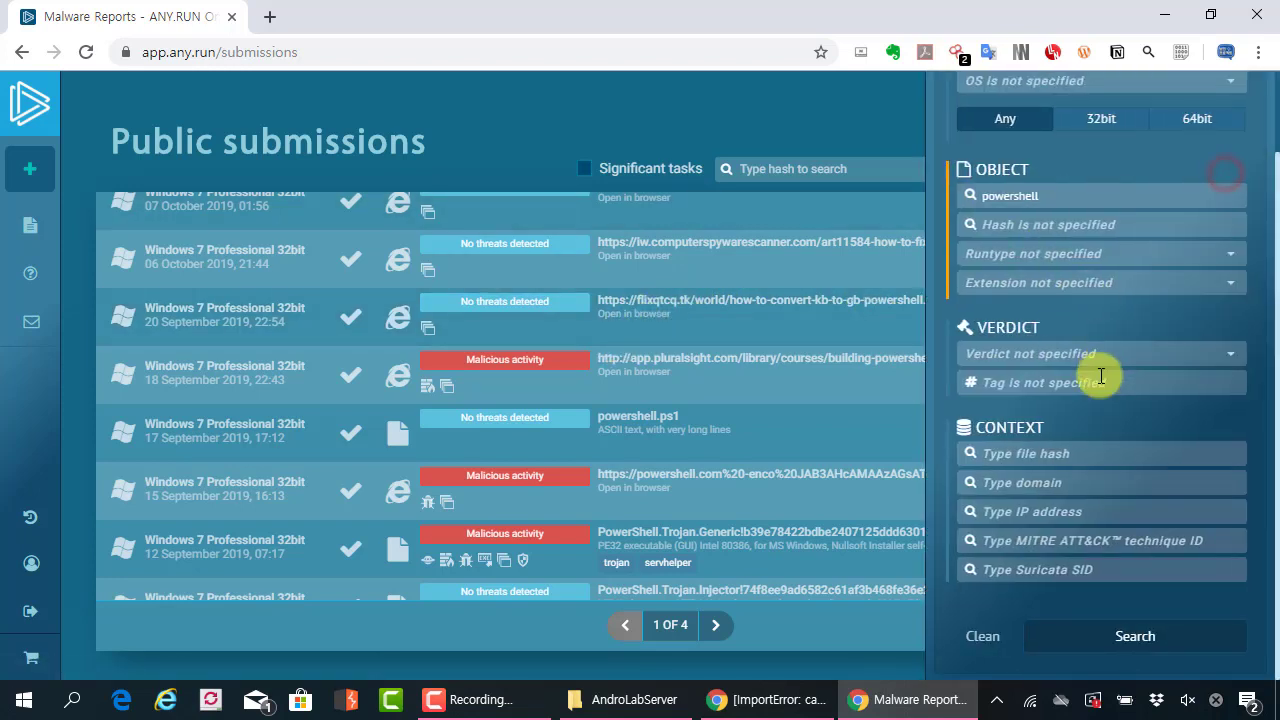
scroll(1097, 304, up, 1)
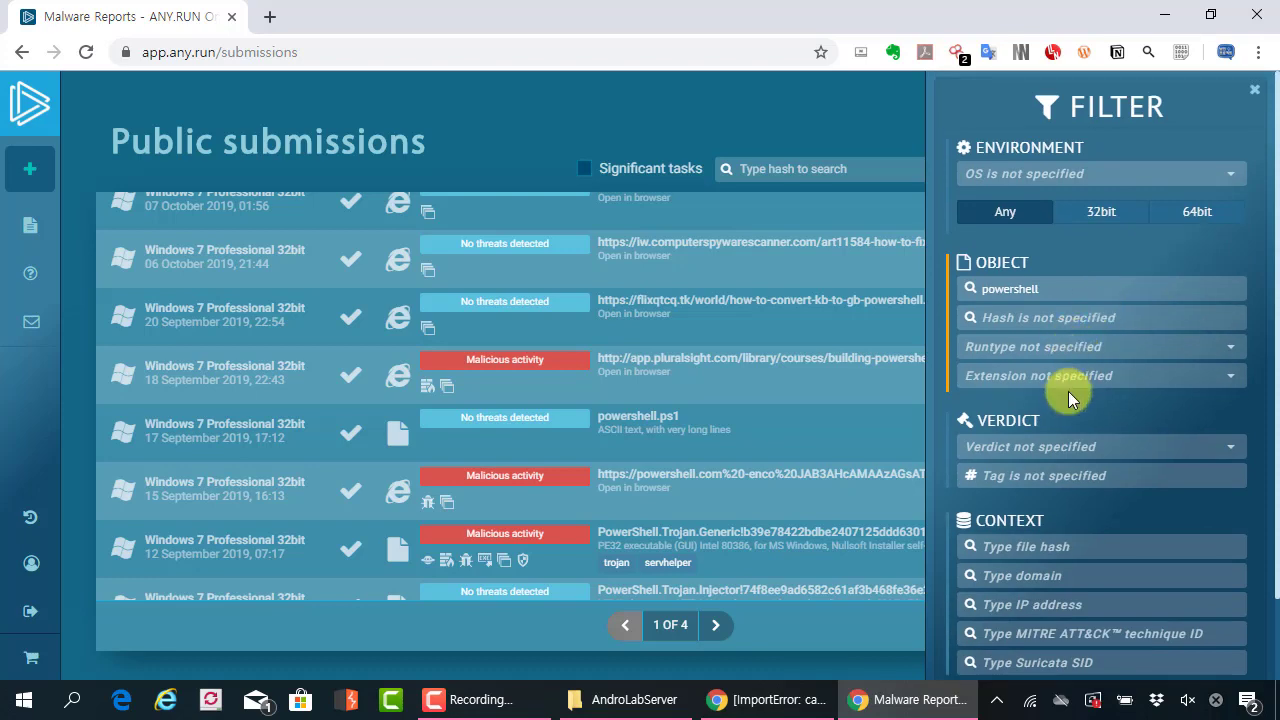
click(1092, 355)
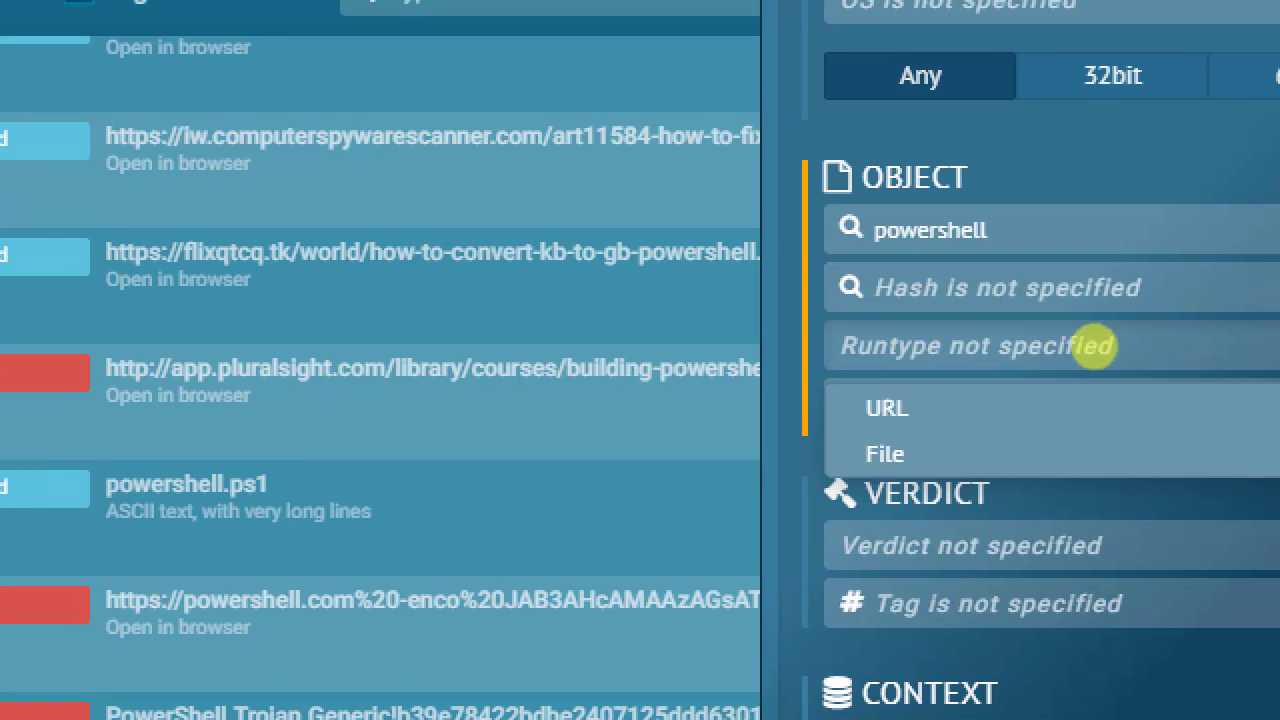
drag(780, 325, 974, 388)
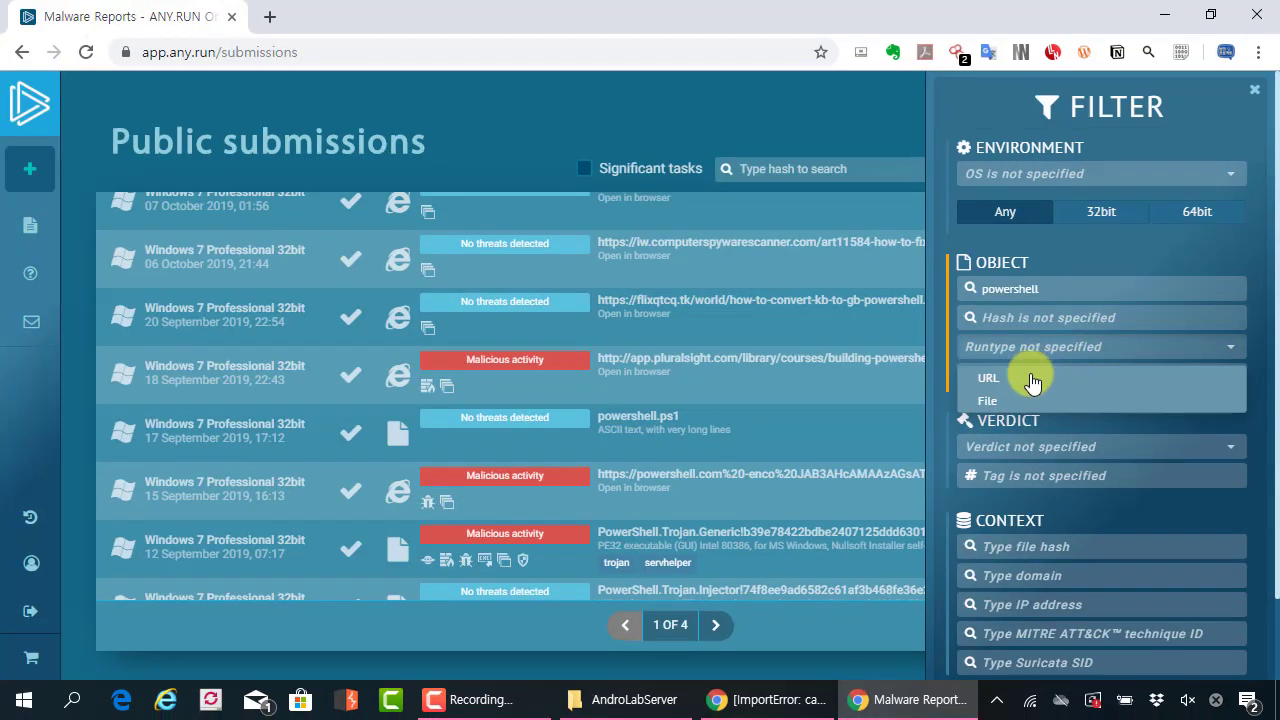
click(1014, 400)
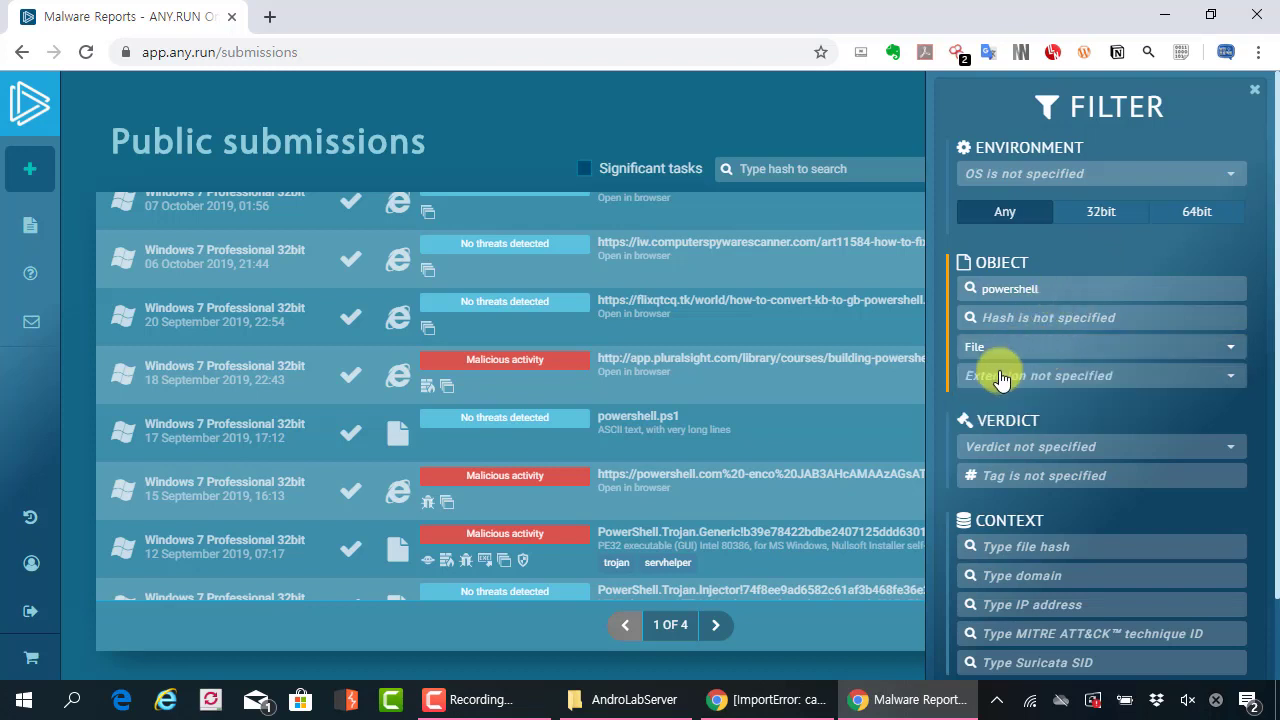
scroll(1160, 645, down, 1)
click(1152, 640)
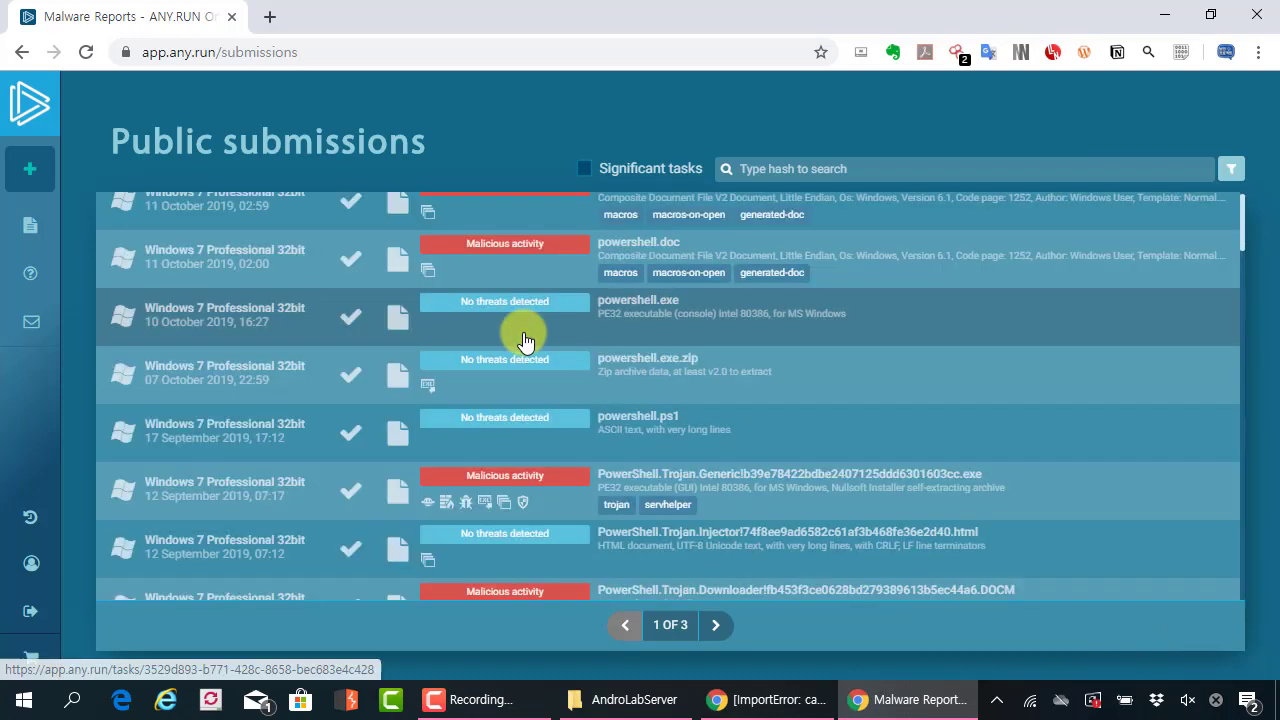
Step: Examine the verdicts and tags of the powershell file submissions in the filtered list
scroll(700, 370, up, 1)
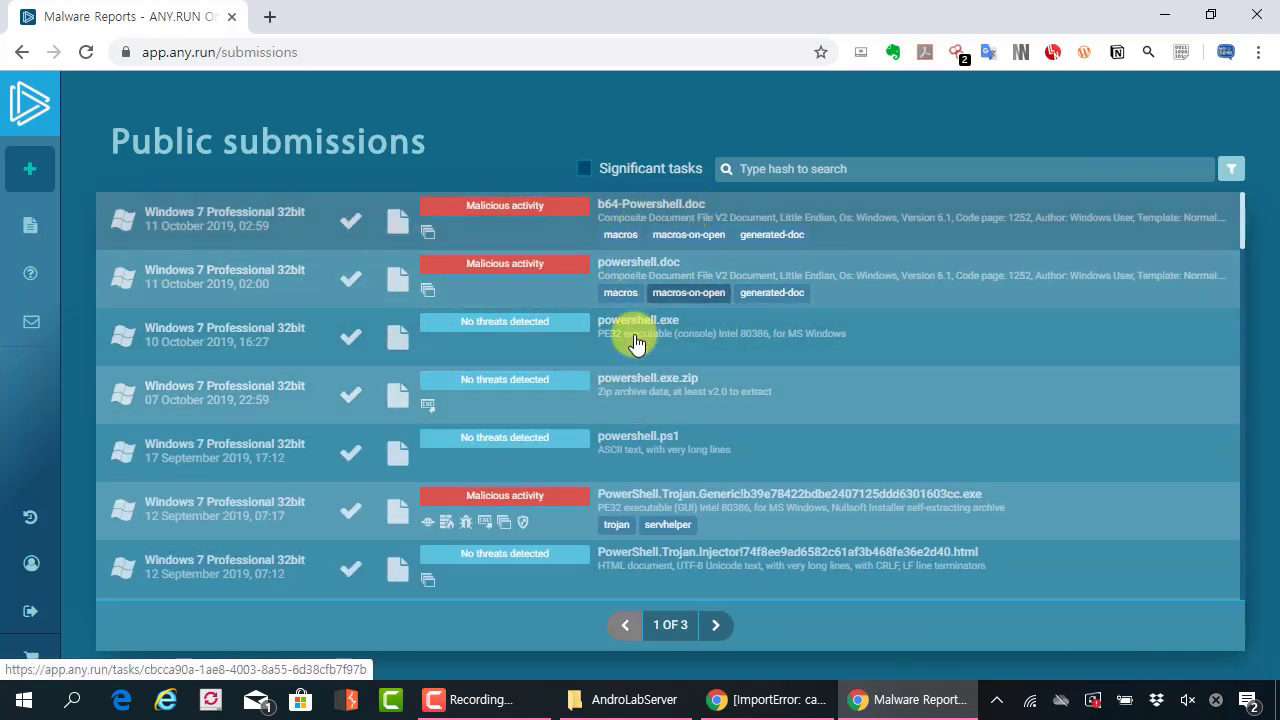
scroll(625, 337, down, 2)
scroll(641, 372, down, 2)
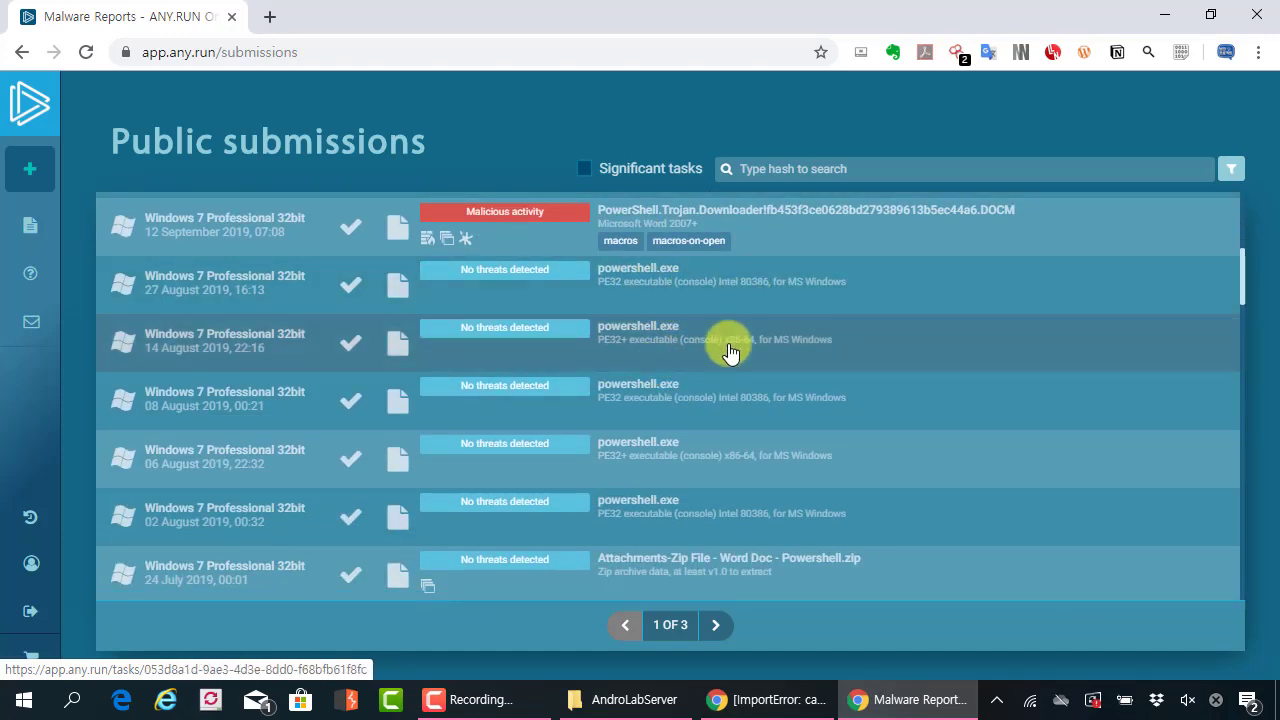
scroll(728, 337, down, 2)
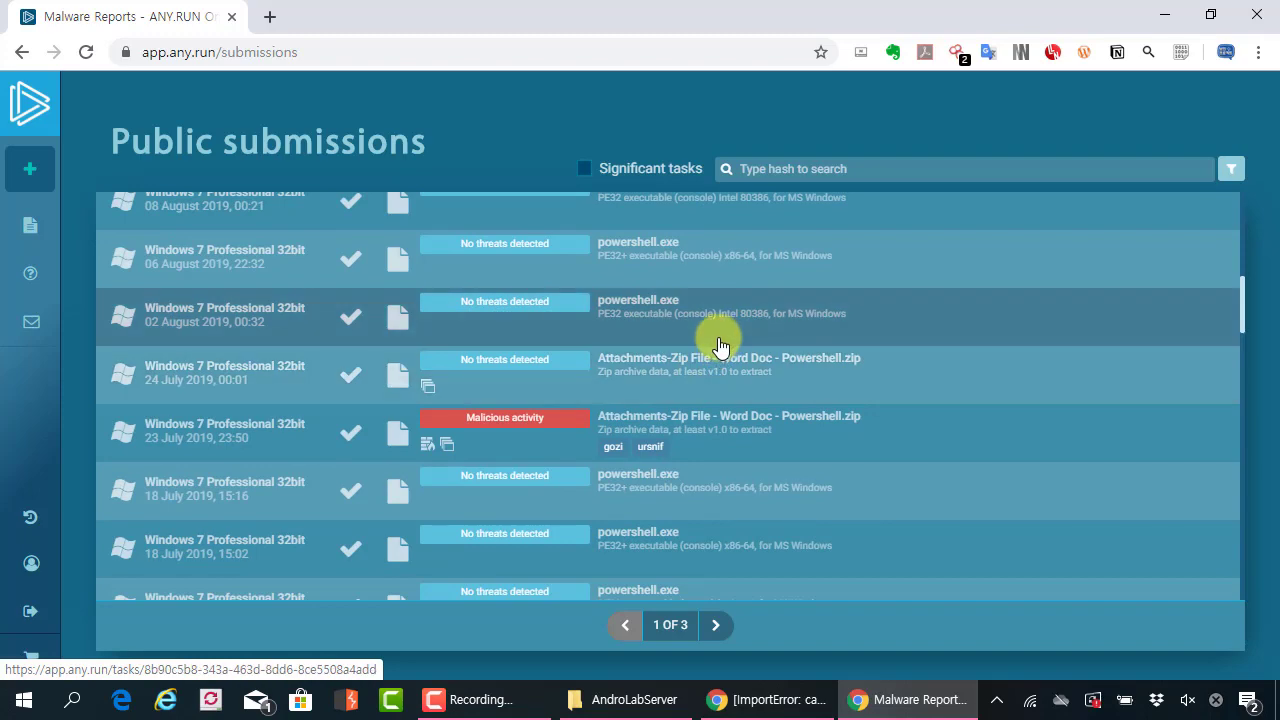
scroll(723, 354, up, 1)
click(737, 384)
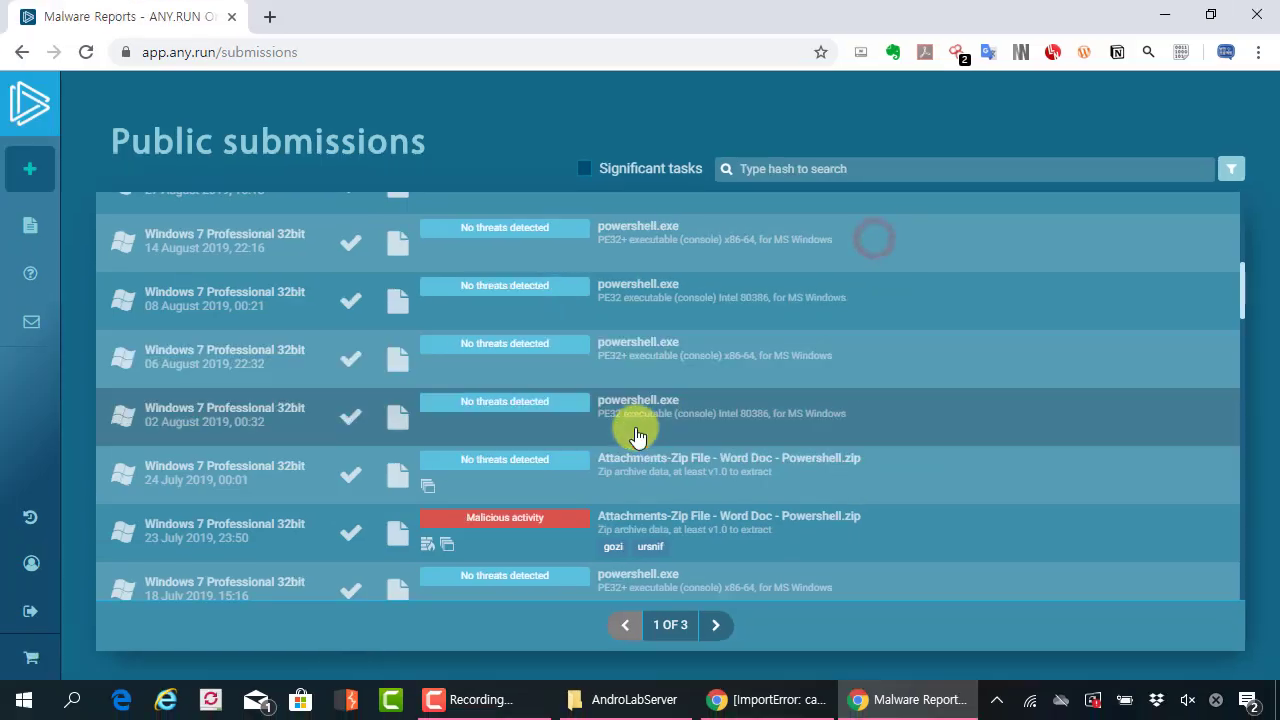
scroll(590, 450, down, 5)
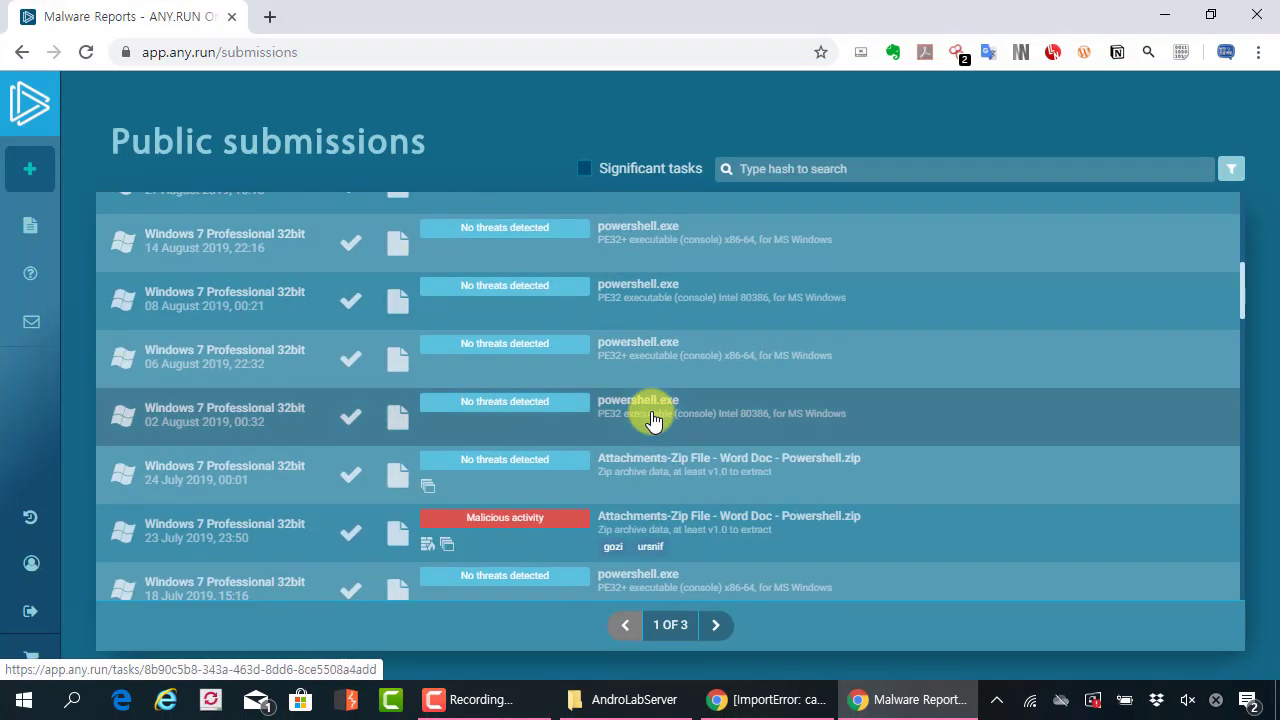
scroll(652, 418, down, 1)
scroll(686, 404, up, 7)
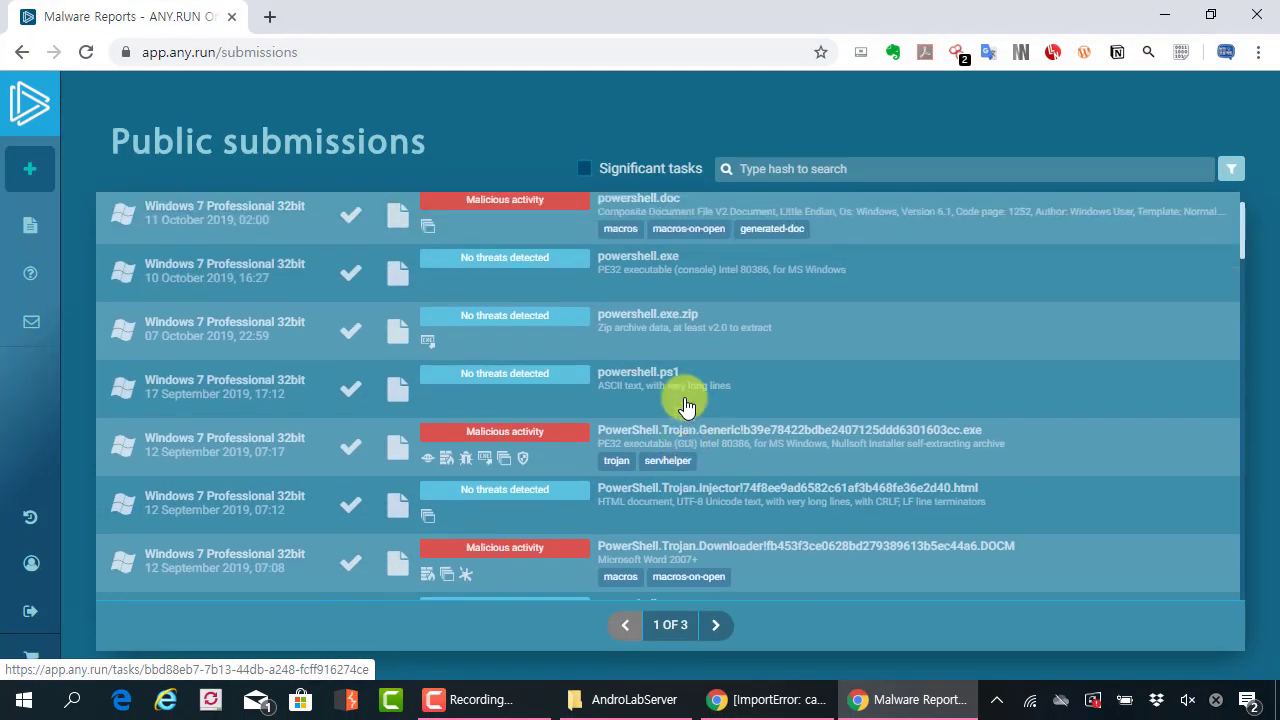
Step: Clear the object name "powershell" from the submissions filter
click(1230, 170)
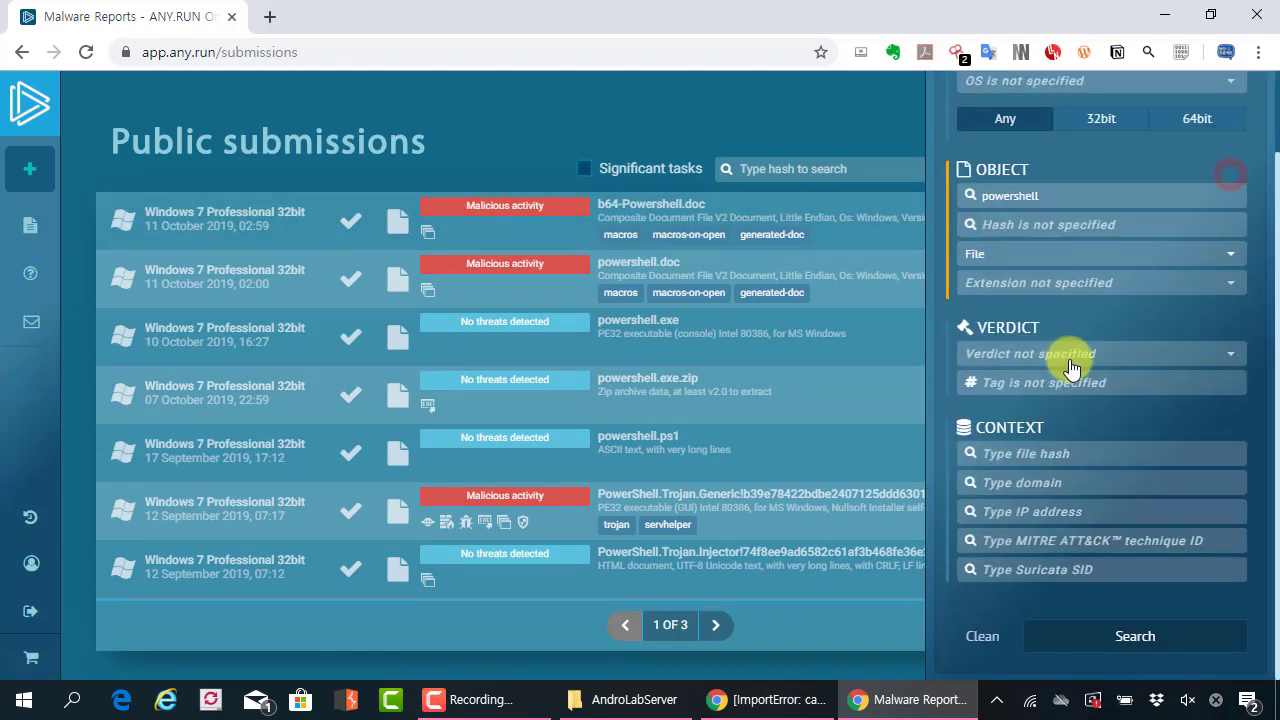
scroll(1066, 356, up, 1)
click(1150, 343)
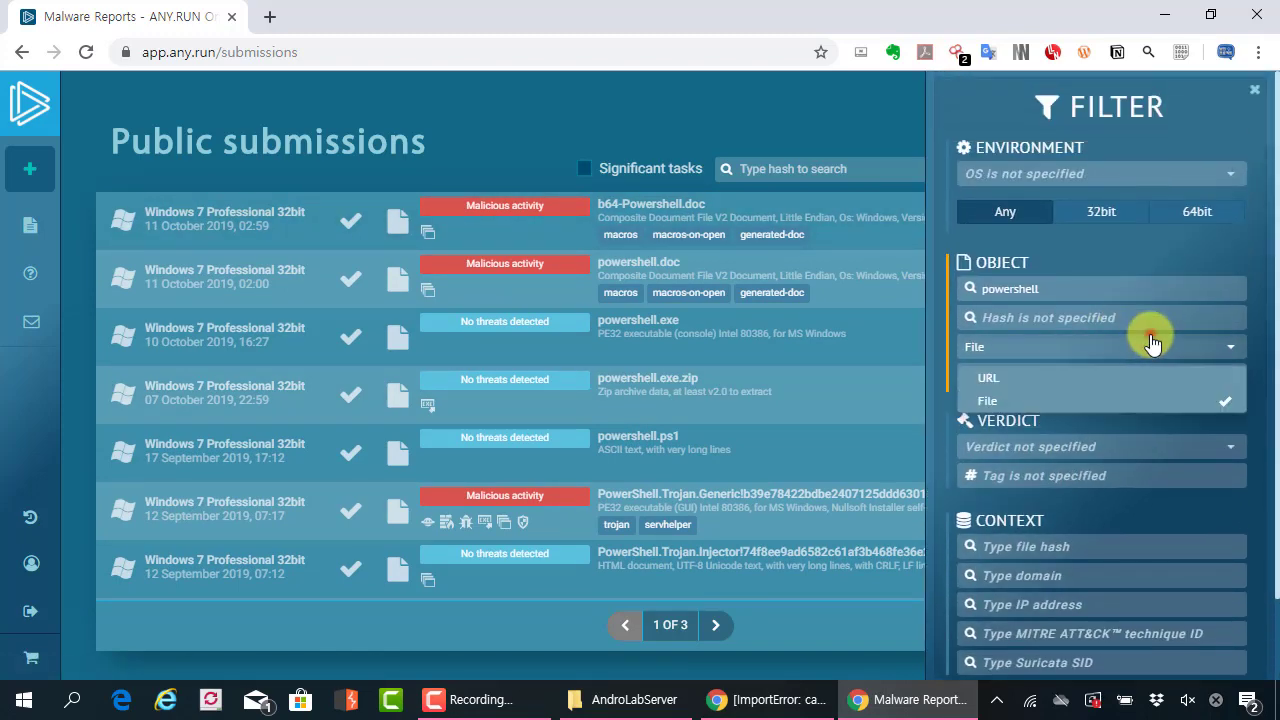
click(1087, 346)
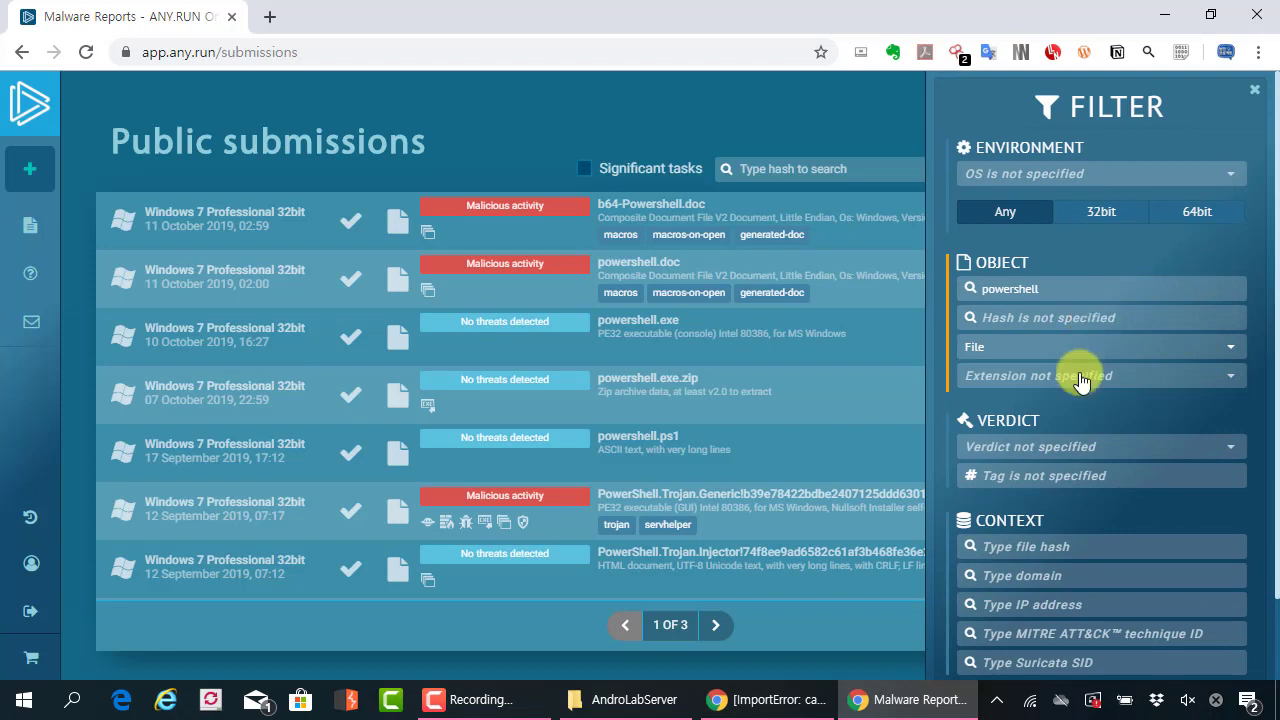
drag(1088, 292, 918, 302)
key(BackSpace)
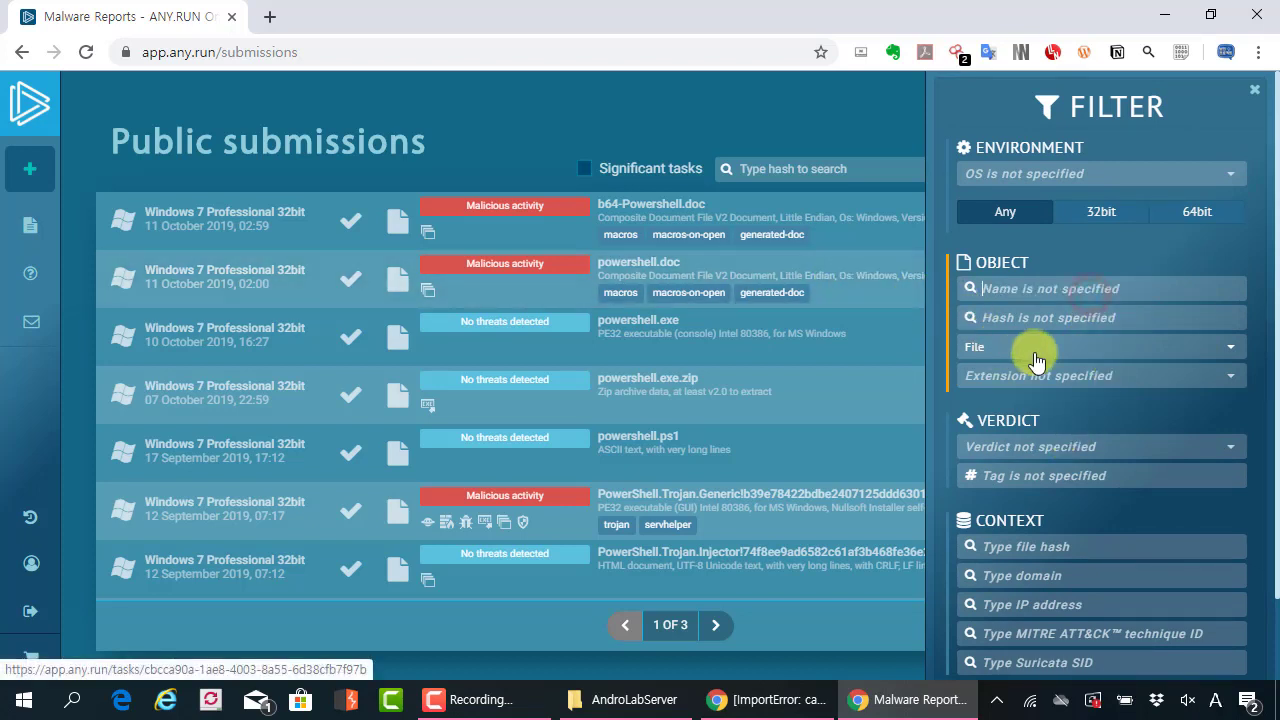
Step: Remove the File run type so the filter's run type is not specified
click(1014, 346)
click(1017, 350)
click(1017, 350)
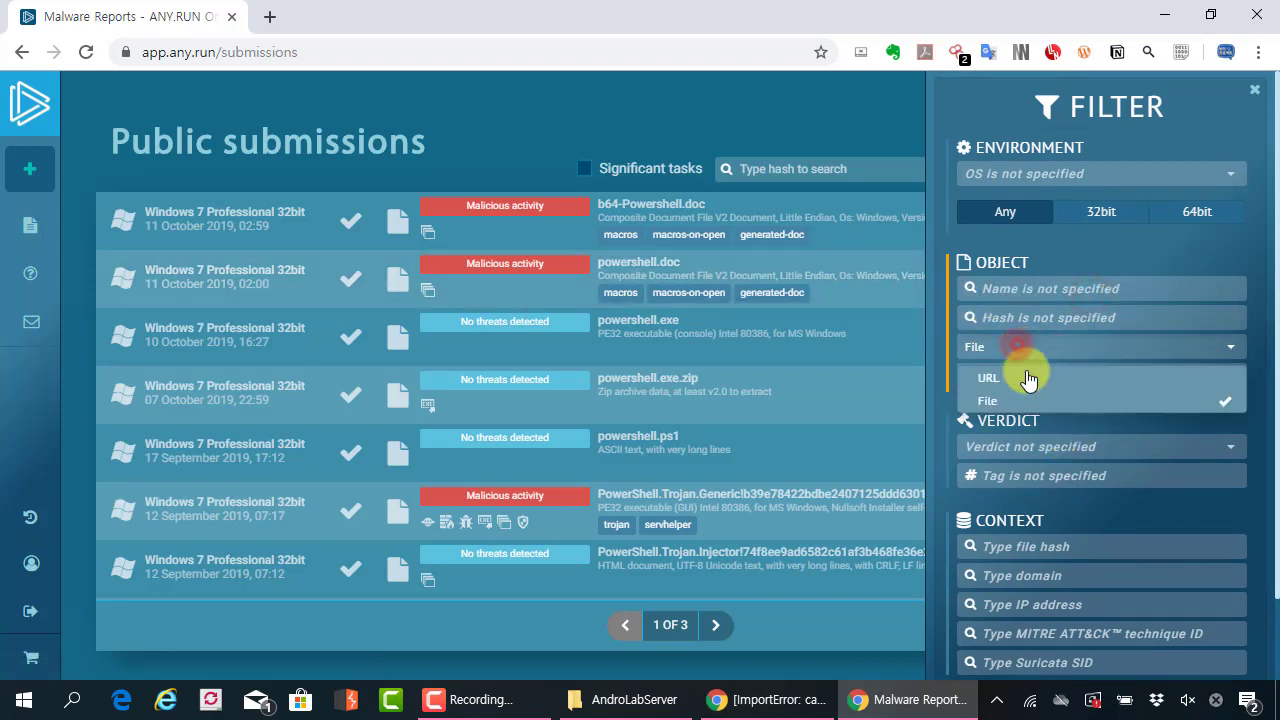
click(1020, 398)
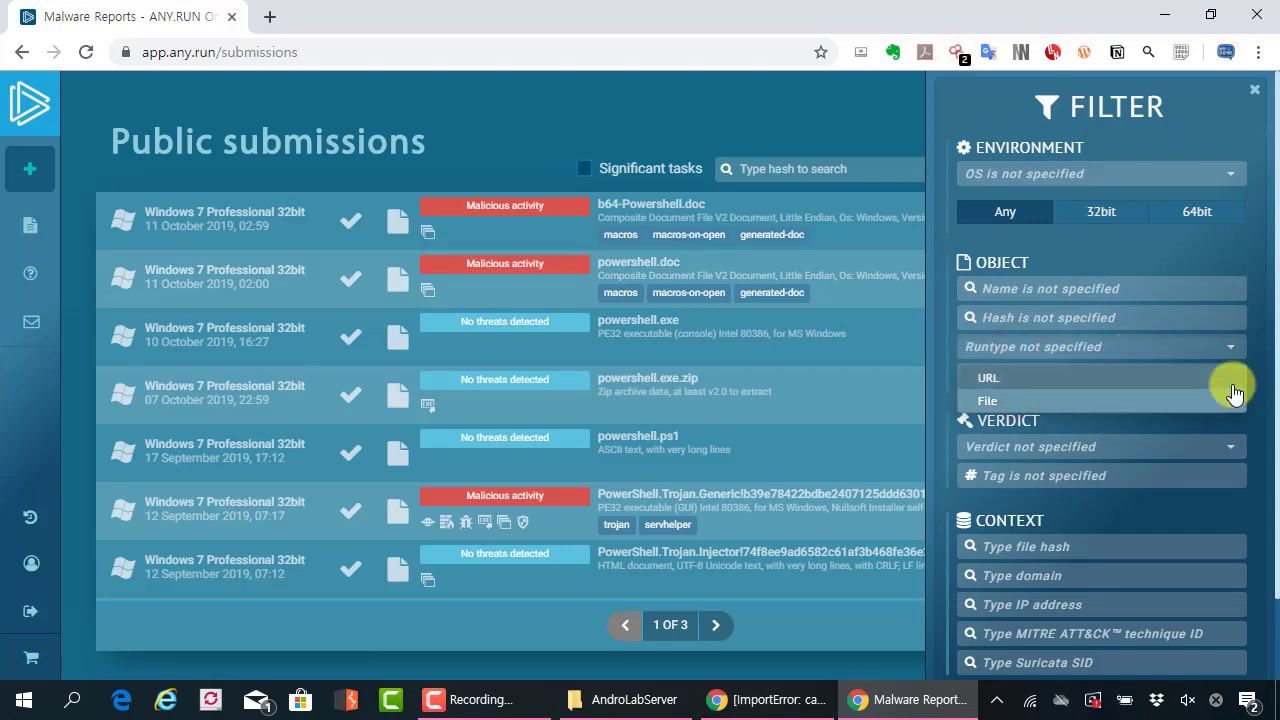
click(1250, 348)
Step: Restrict the submissions filter to the extension type Scripts and run the search
click(1104, 386)
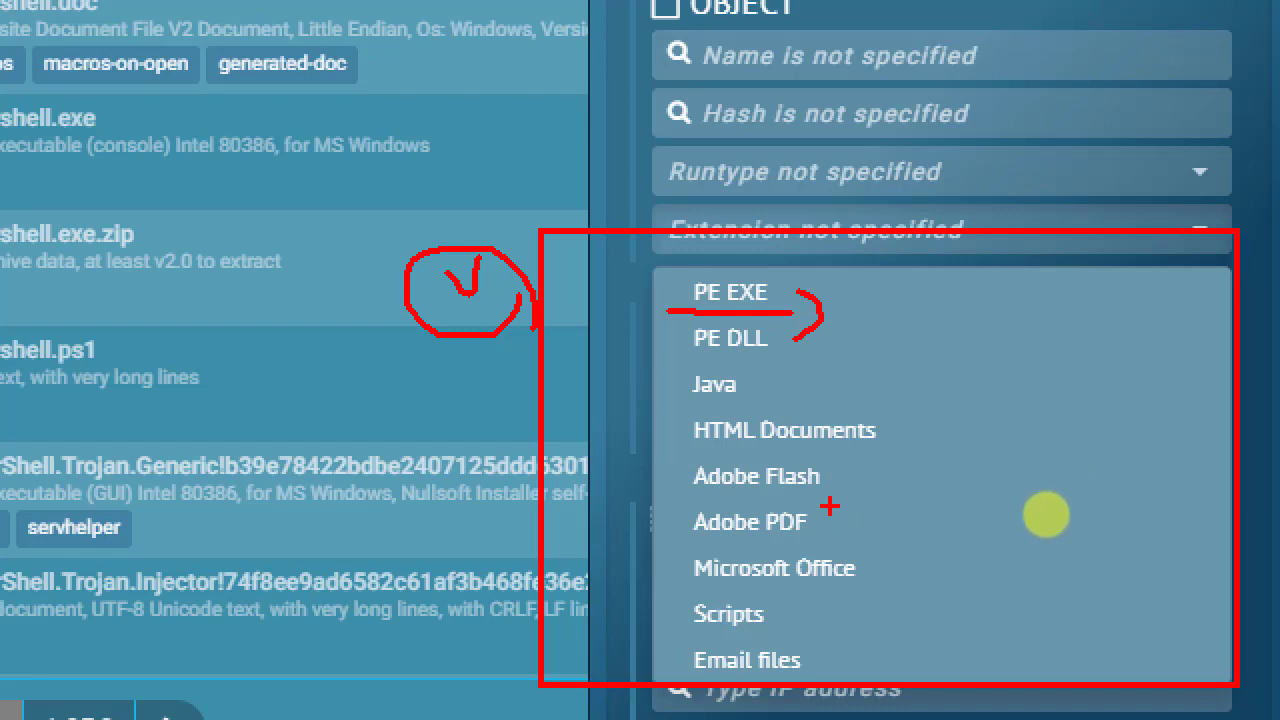
drag(831, 512, 872, 510)
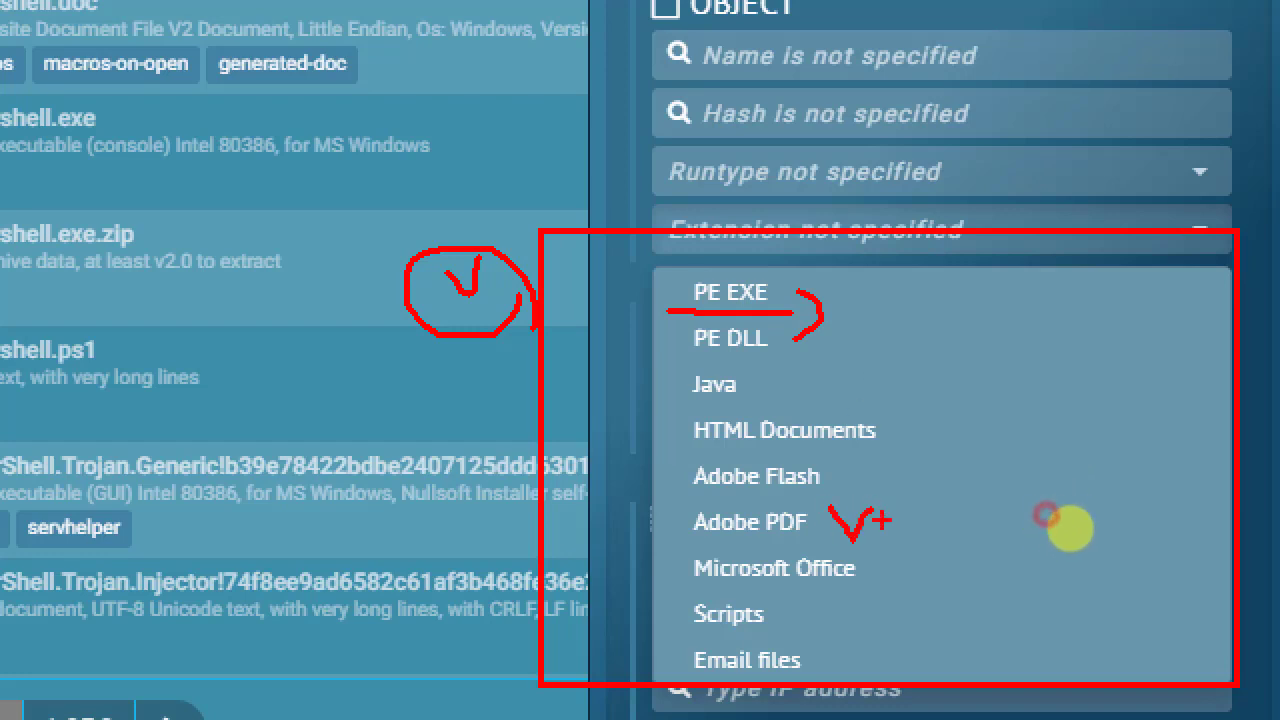
drag(885, 555, 930, 522)
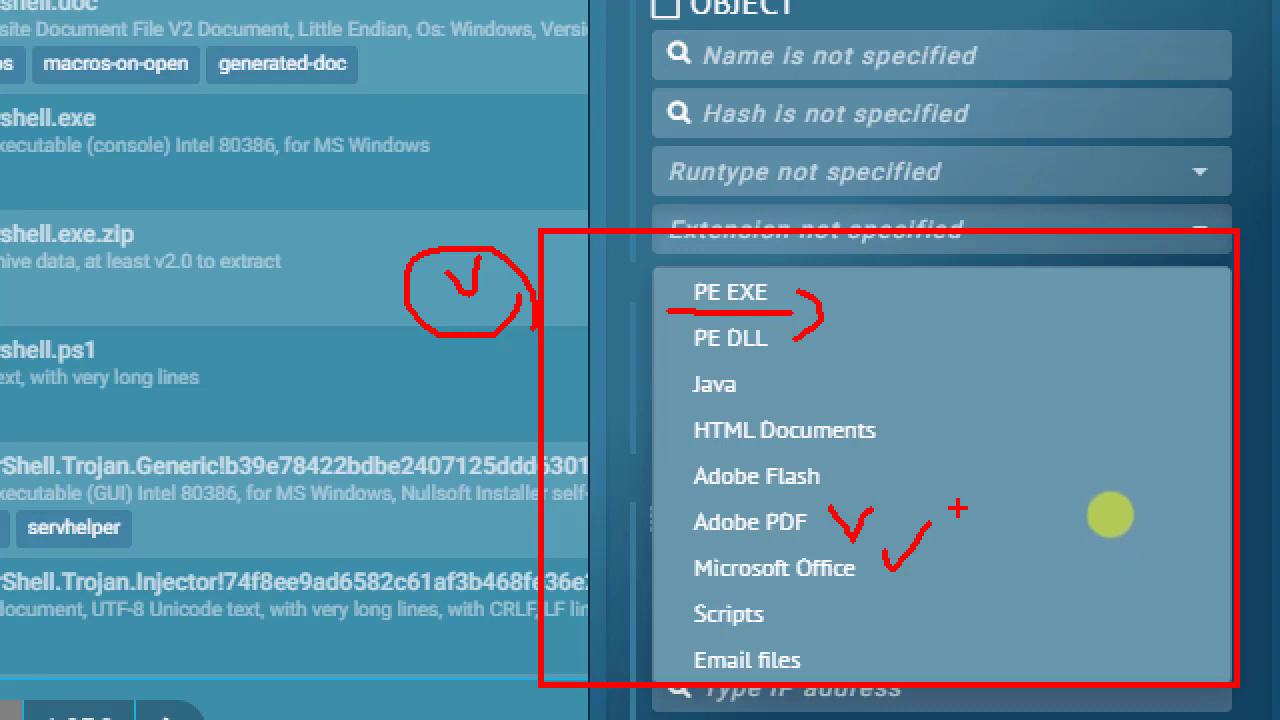
mouse_move(950, 502)
mouse_down()
mouse_move(966, 540)
mouse_move(942, 565)
mouse_up()
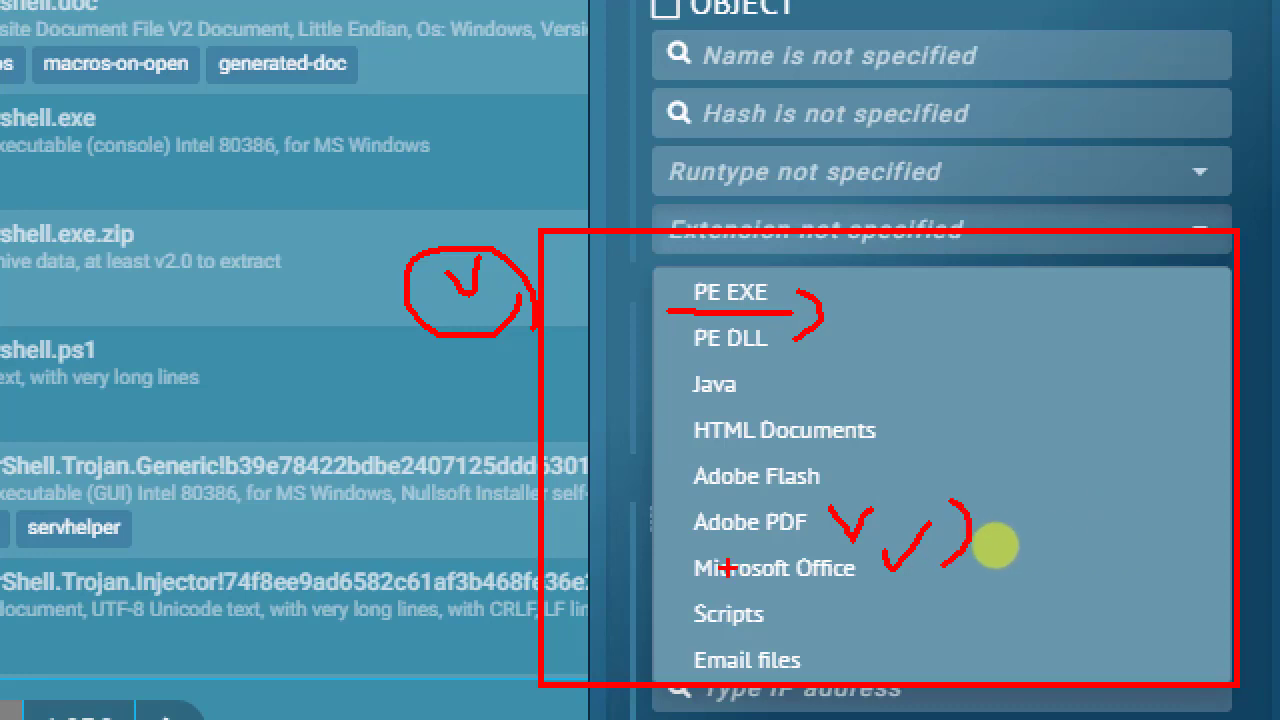
mouse_move(690, 582)
mouse_down()
mouse_move(672, 628)
mouse_move(790, 590)
mouse_move(692, 618)
mouse_up()
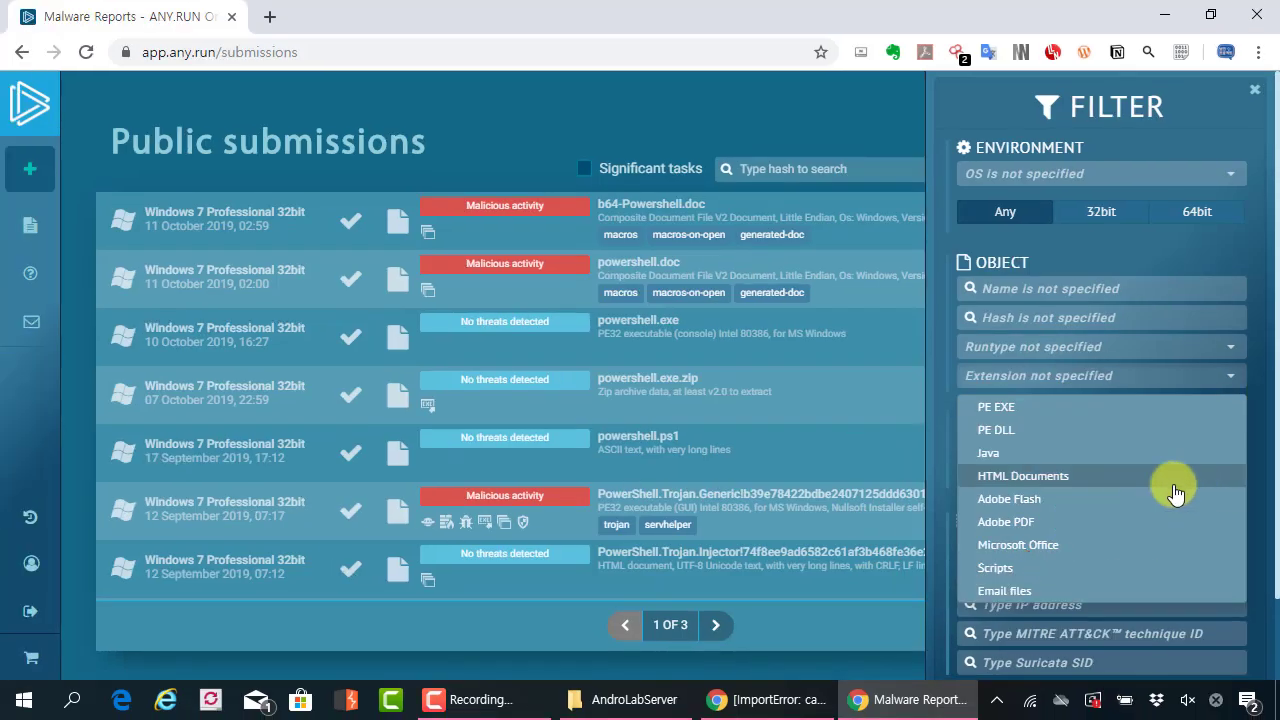
click(870, 612)
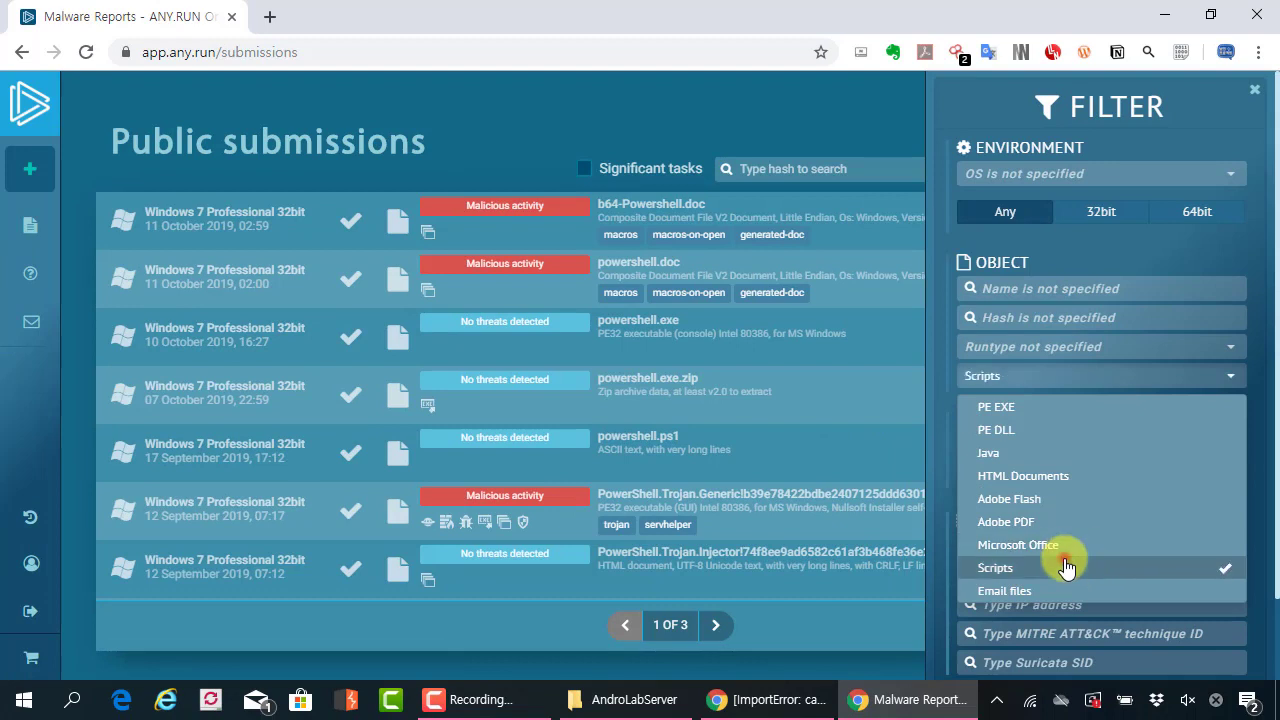
click(1100, 376)
scroll(1166, 632, down, 1)
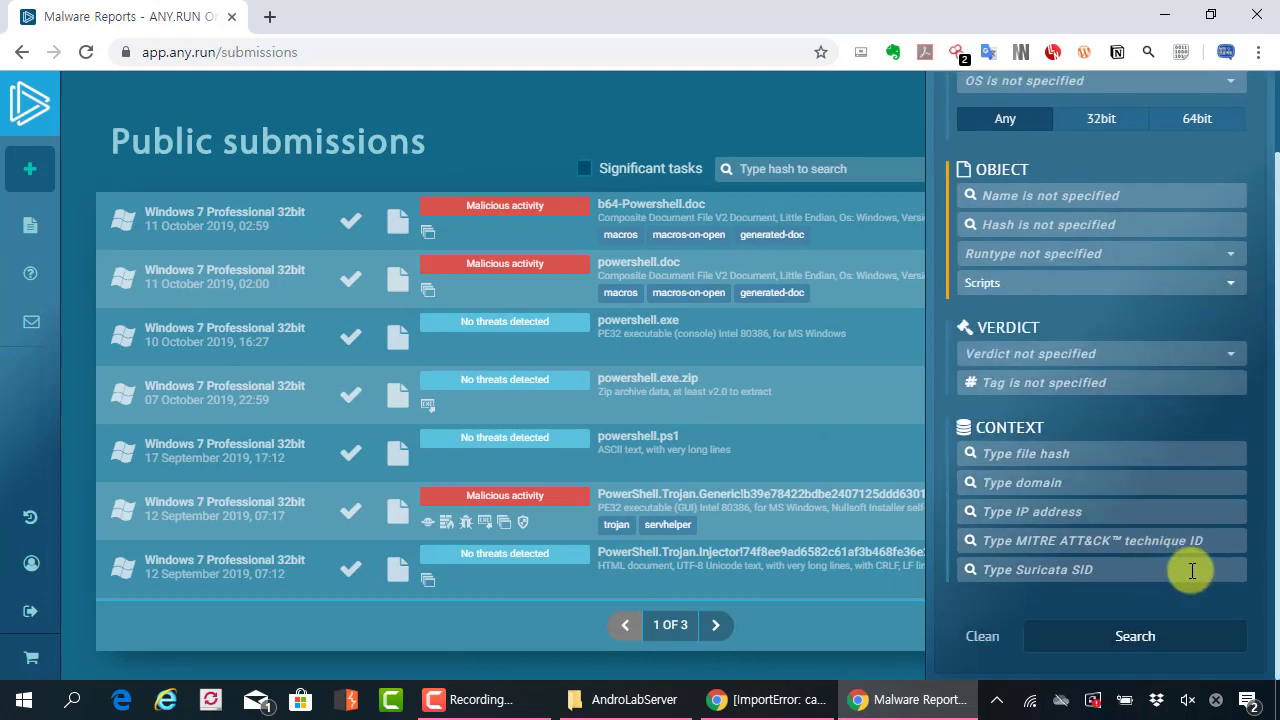
click(1143, 633)
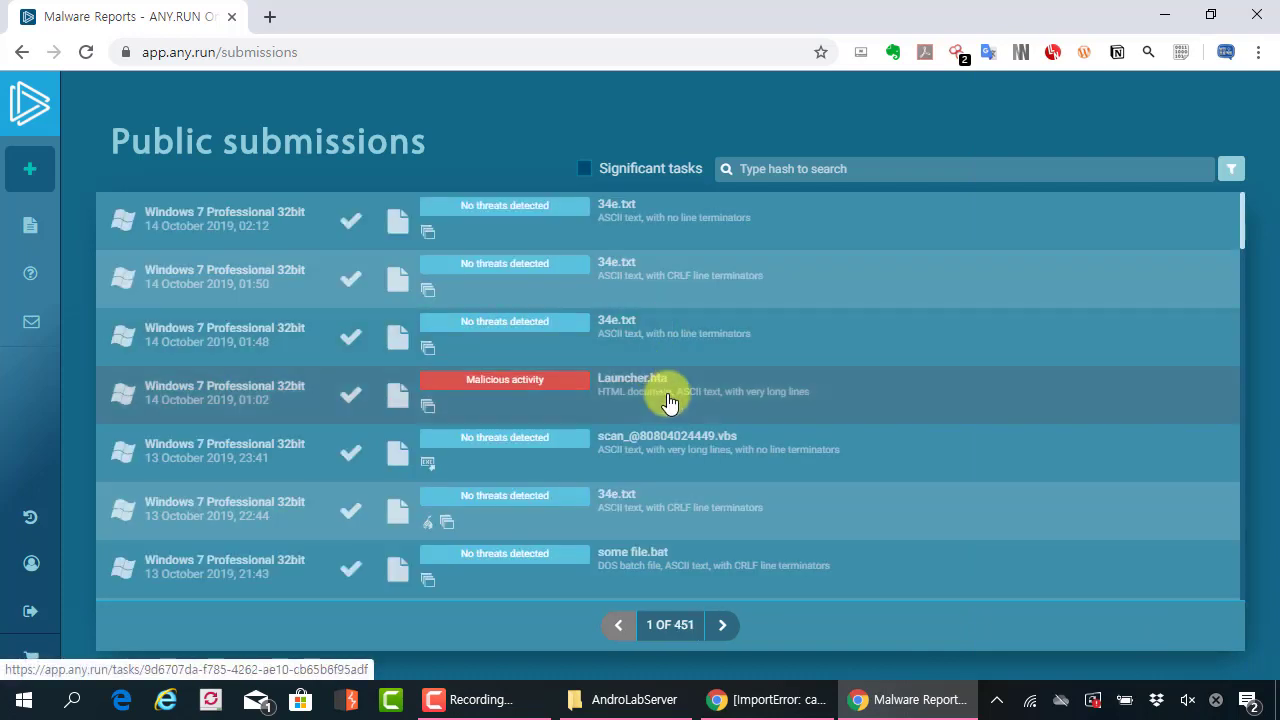
Step: Examine the file names, verdicts and tags of the script submissions in the filtered list
scroll(672, 420, down, 4)
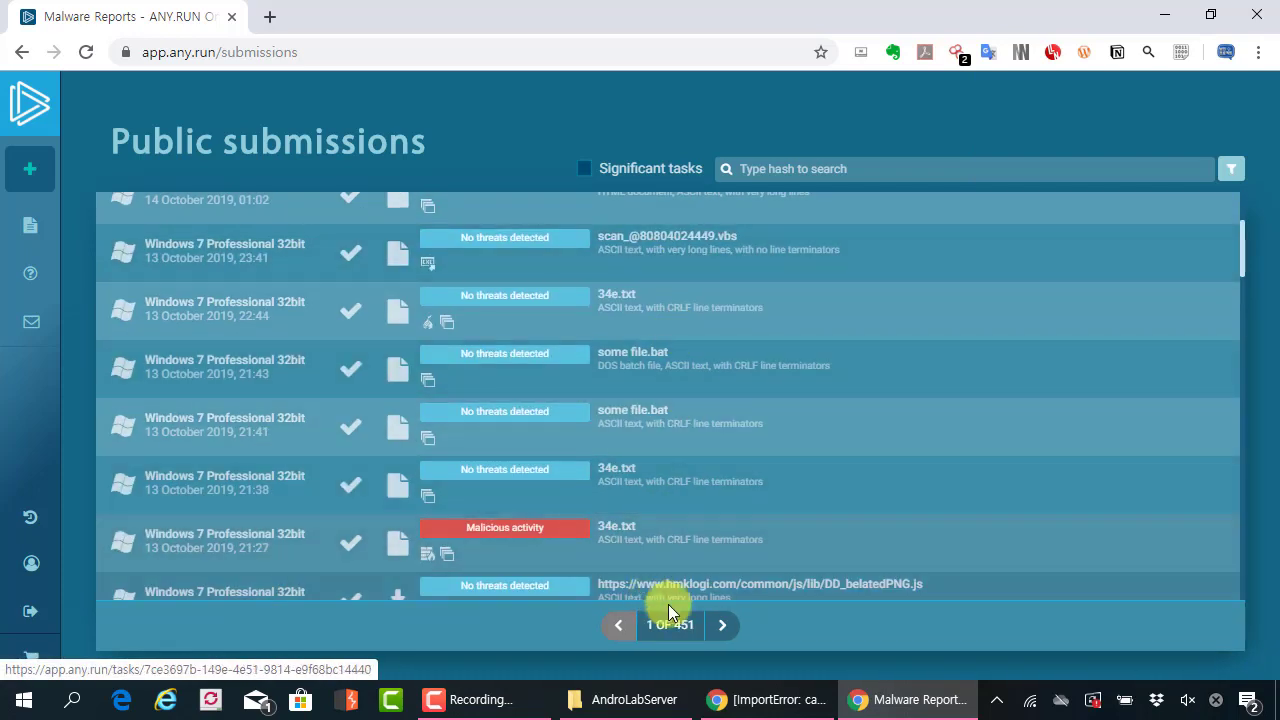
scroll(665, 450, down, 2)
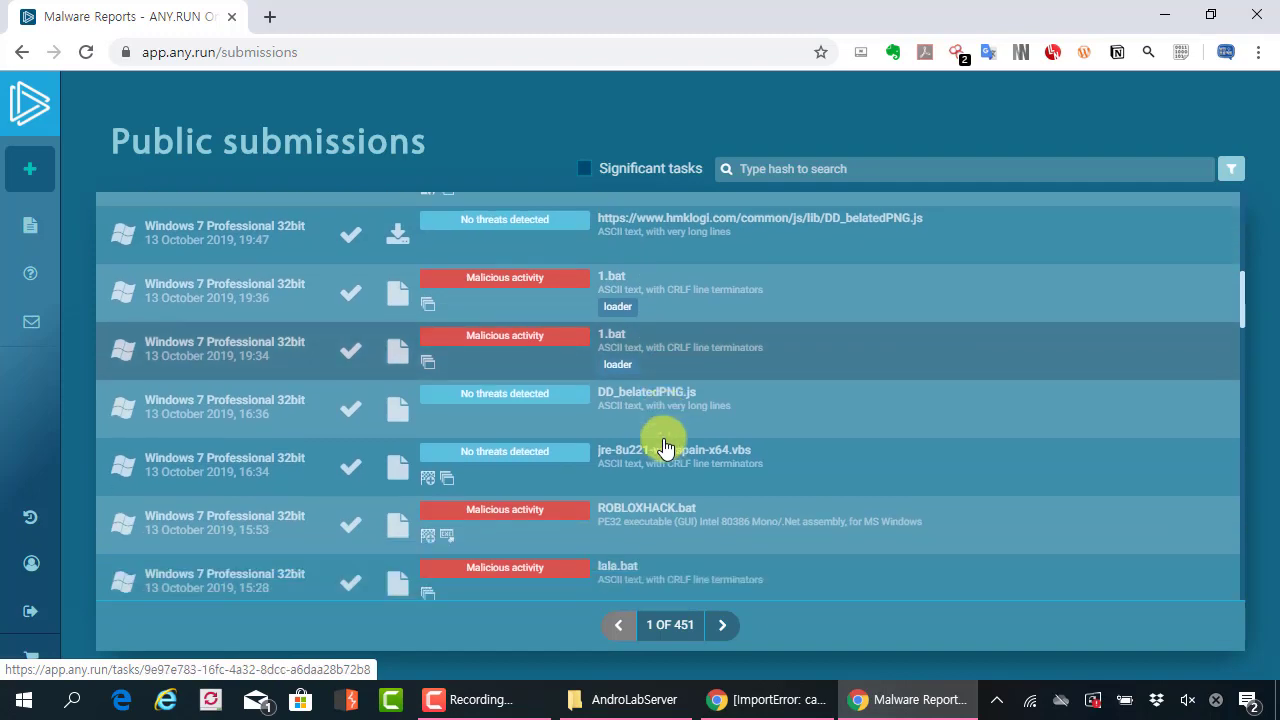
scroll(662, 380, down, 3)
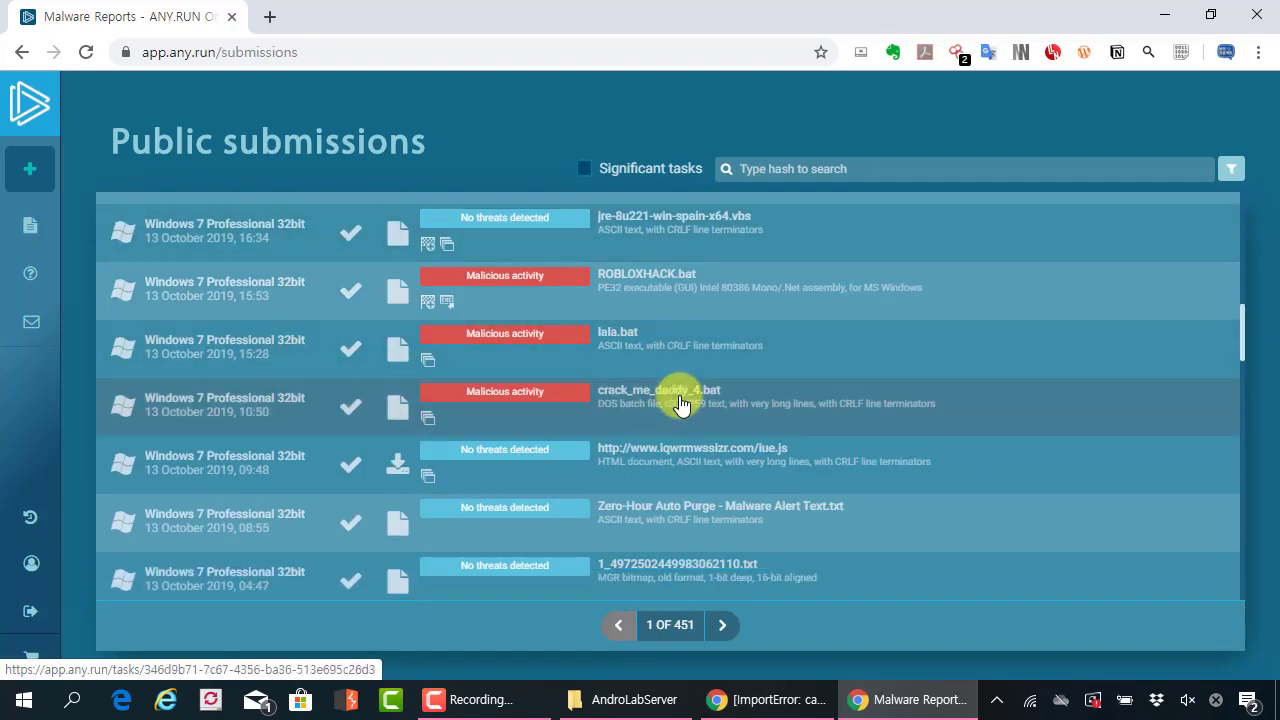
scroll(686, 400, down, 3)
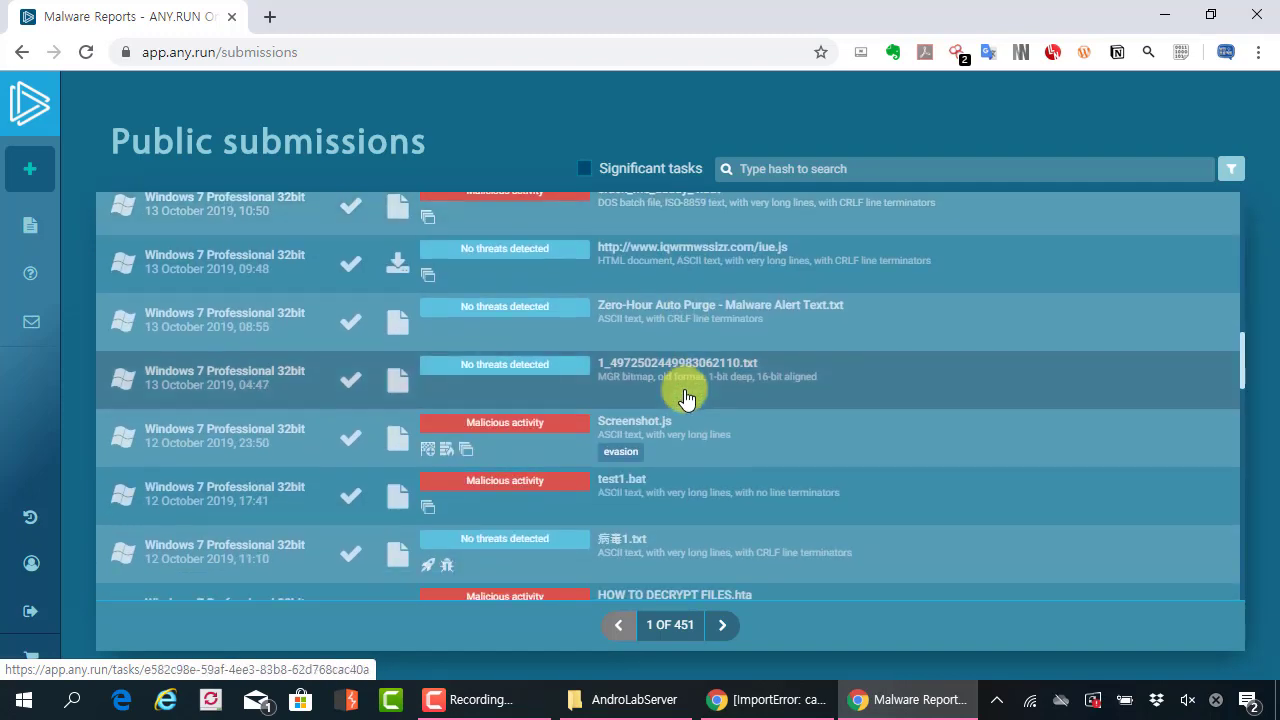
scroll(660, 380, down, 3)
scroll(660, 370, up, 2)
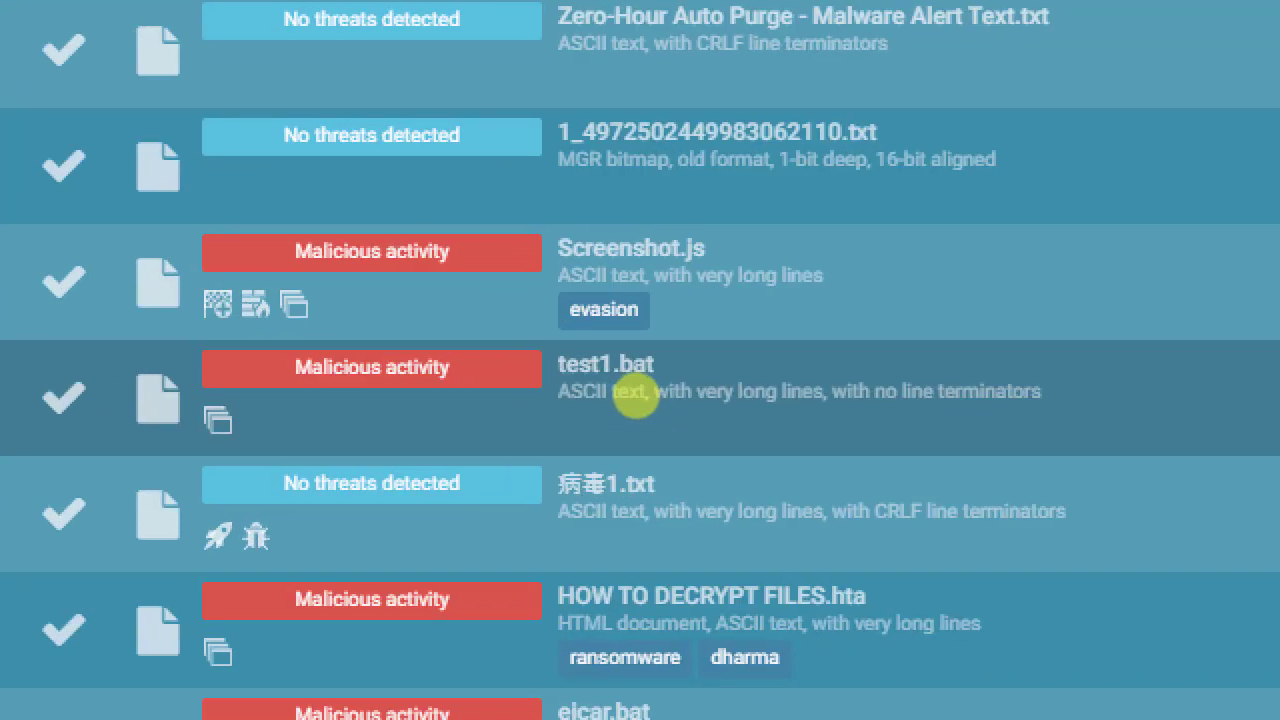
click(618, 389)
mouse_move(723, 251)
mouse_down()
mouse_move(670, 250)
mouse_move(718, 272)
mouse_up()
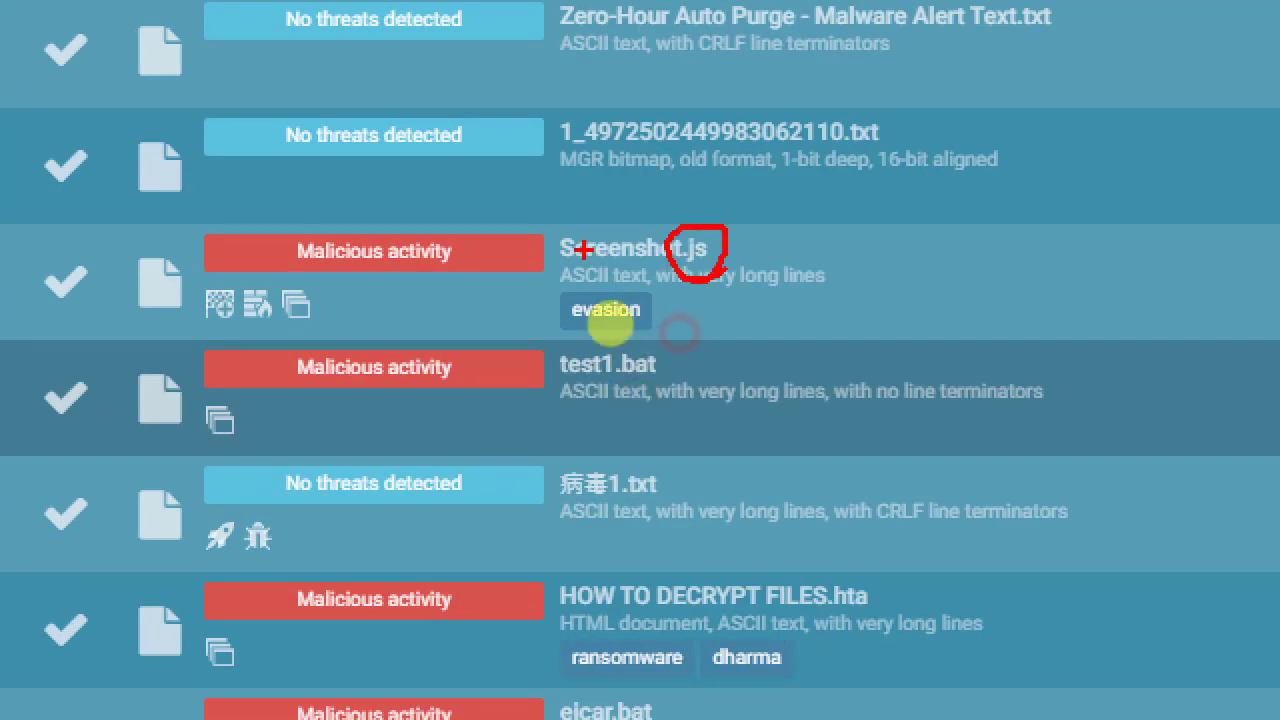
mouse_move(843, 188)
mouse_down()
mouse_move(750, 243)
mouse_move(790, 237)
mouse_up()
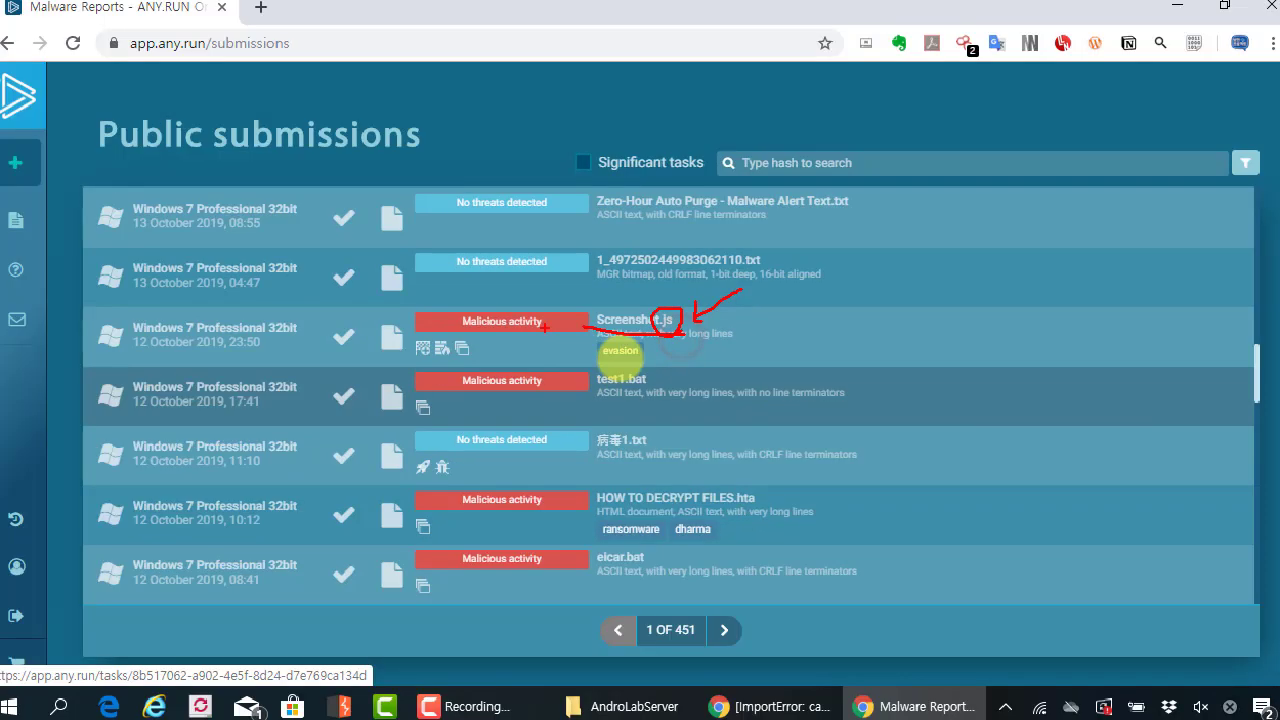
scroll(645, 418, down, 1)
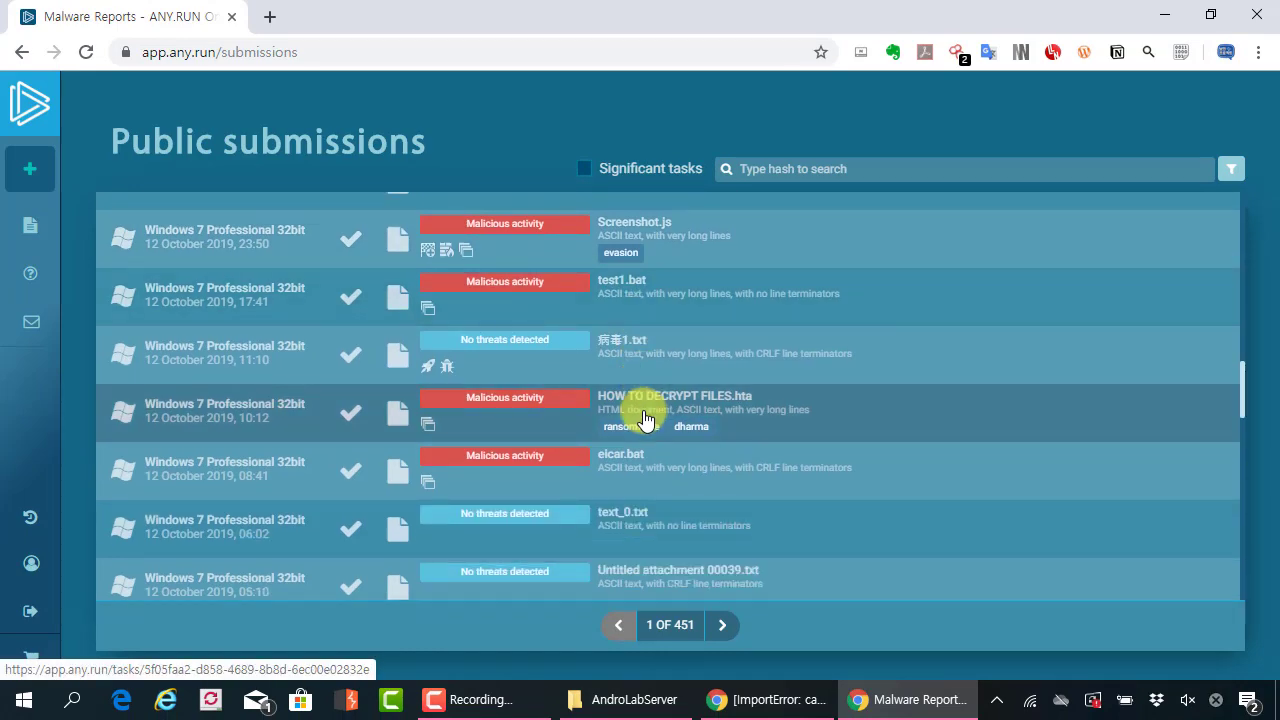
scroll(645, 418, down, 8)
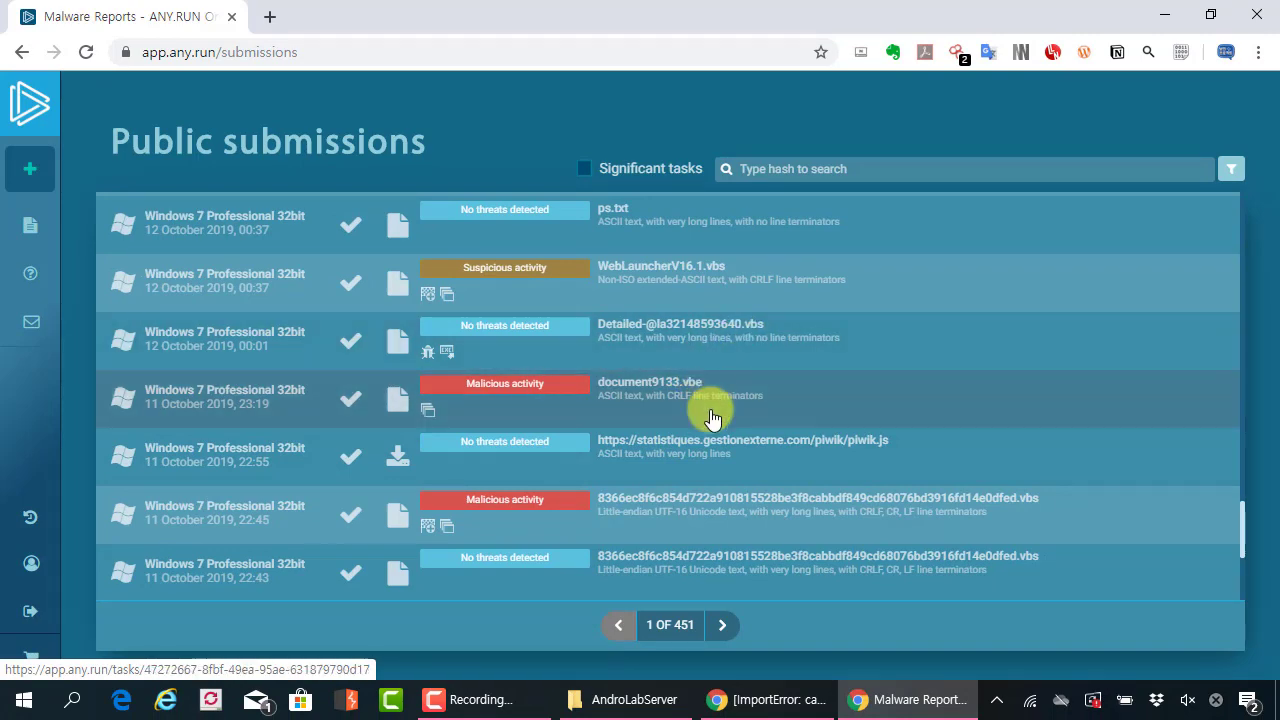
scroll(711, 405, down, 1)
scroll(711, 402, down, 3)
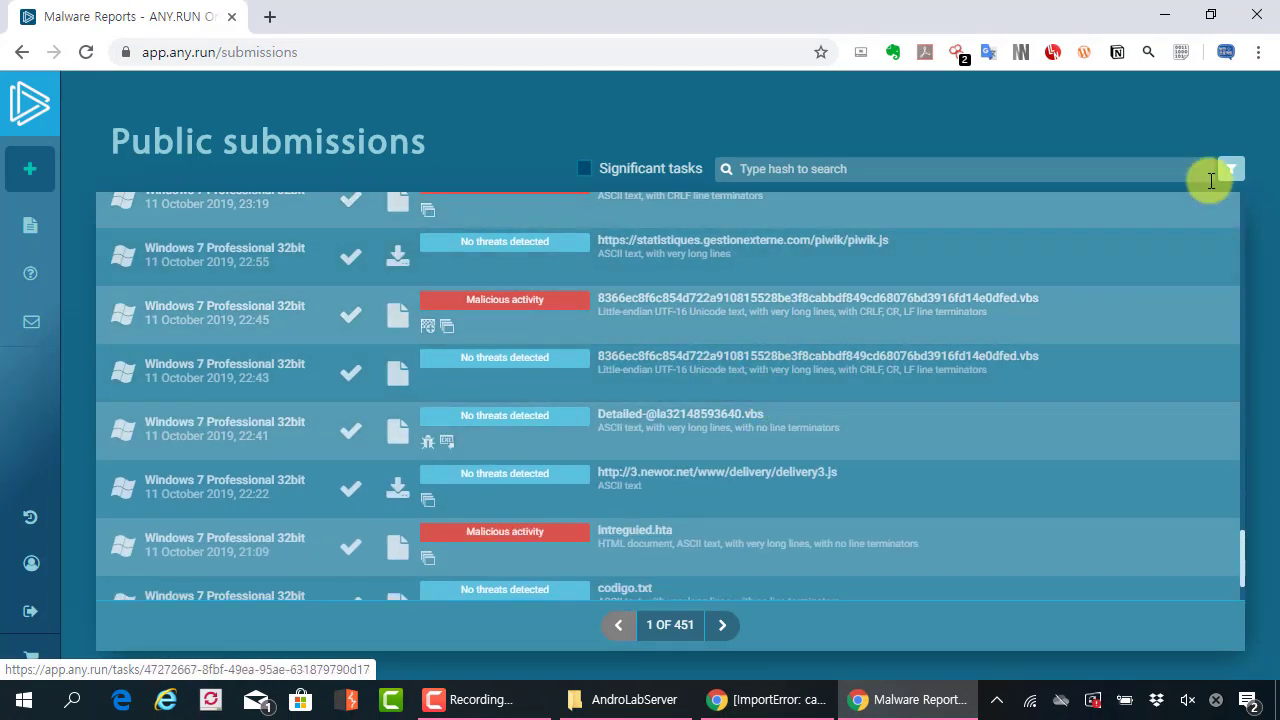
Step: Remove the Scripts extension so the filter's extension is not specified
click(1229, 170)
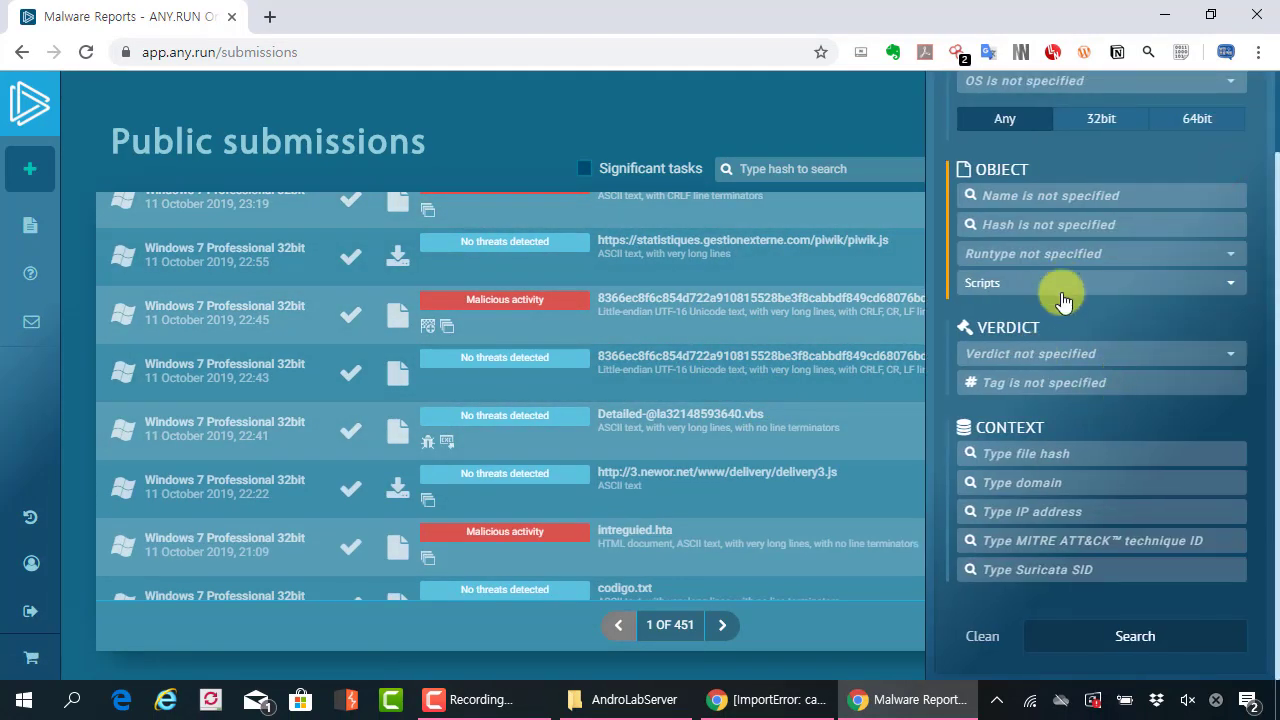
click(1185, 284)
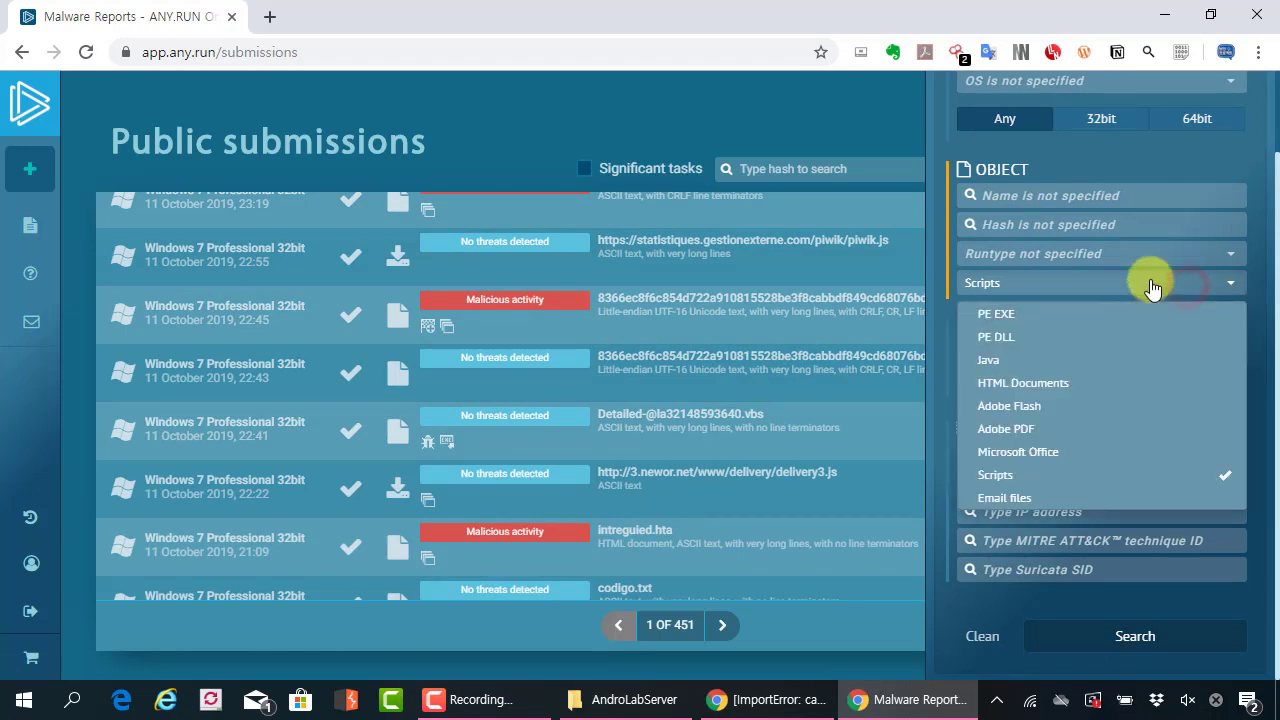
click(1182, 472)
click(1090, 283)
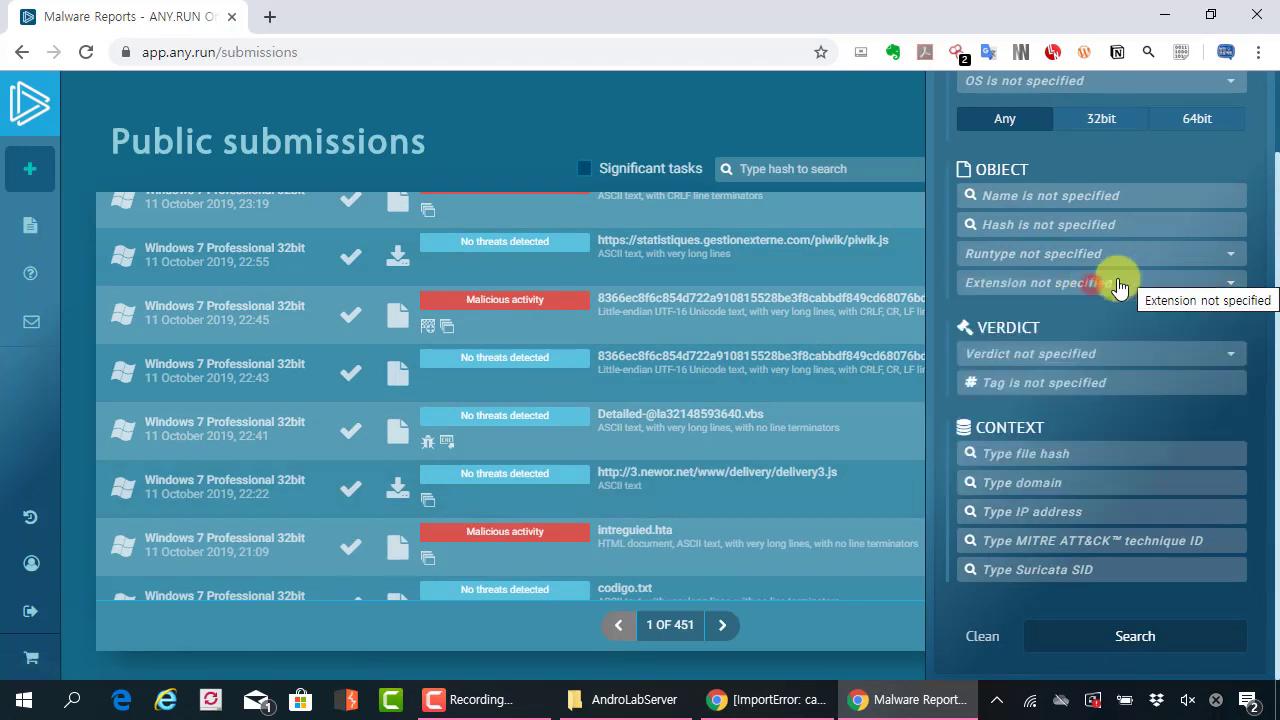
Step: Review the verdict options offered in the submissions filter without choosing one
click(1058, 360)
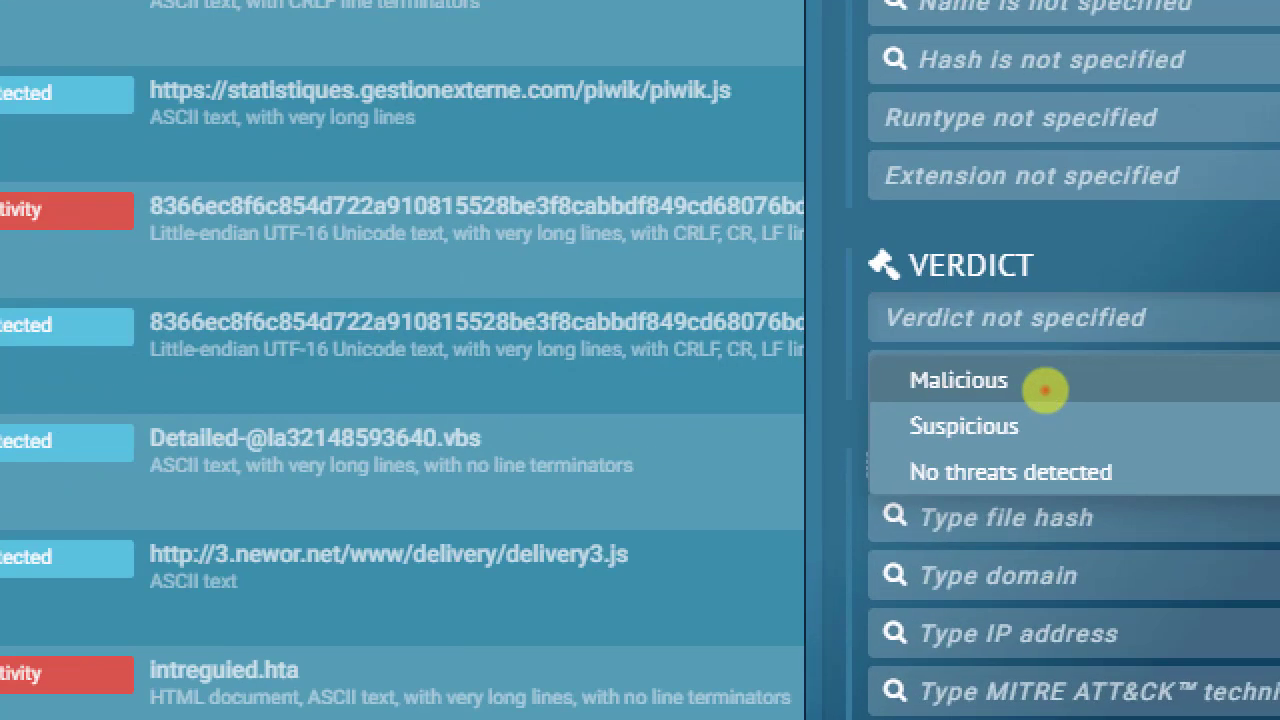
mouse_move(1018, 372)
mouse_down()
mouse_move(1024, 392)
mouse_move(977, 383)
mouse_move(965, 437)
mouse_up()
drag(1120, 420, 1128, 470)
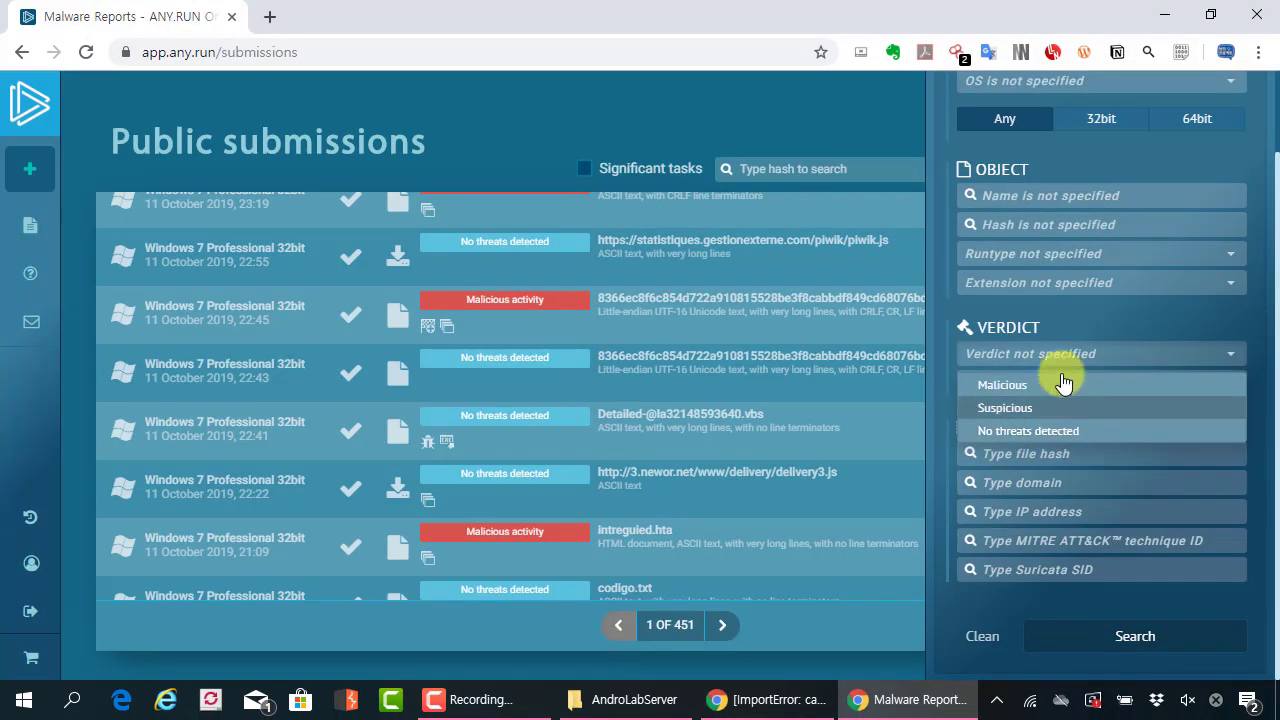
click(1089, 320)
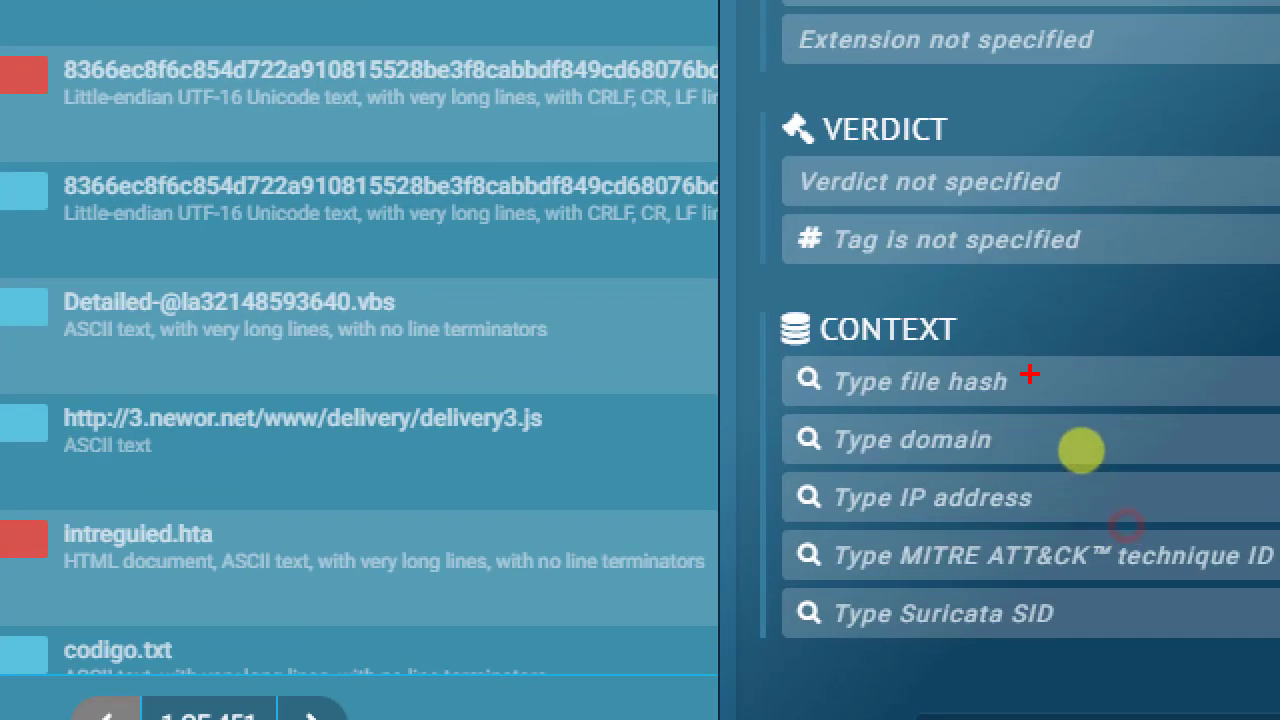
drag(1030, 376, 1058, 345)
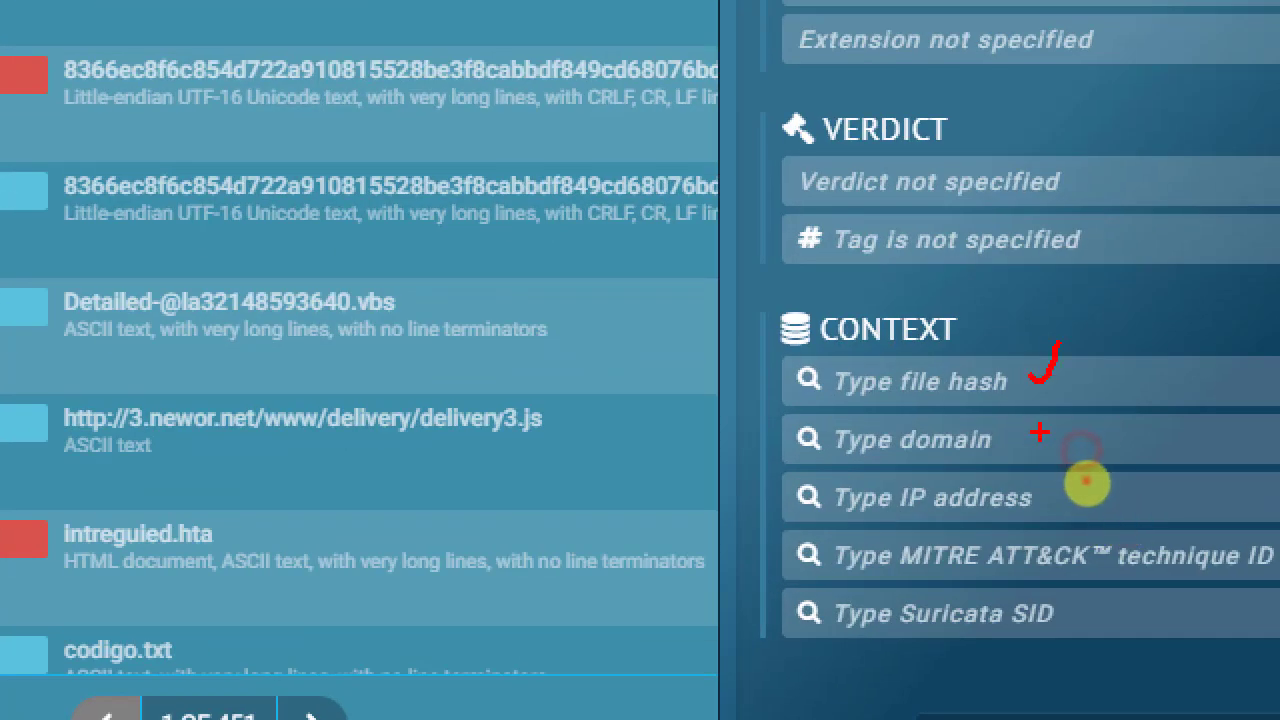
drag(1040, 434, 1060, 420)
drag(1072, 486, 1090, 488)
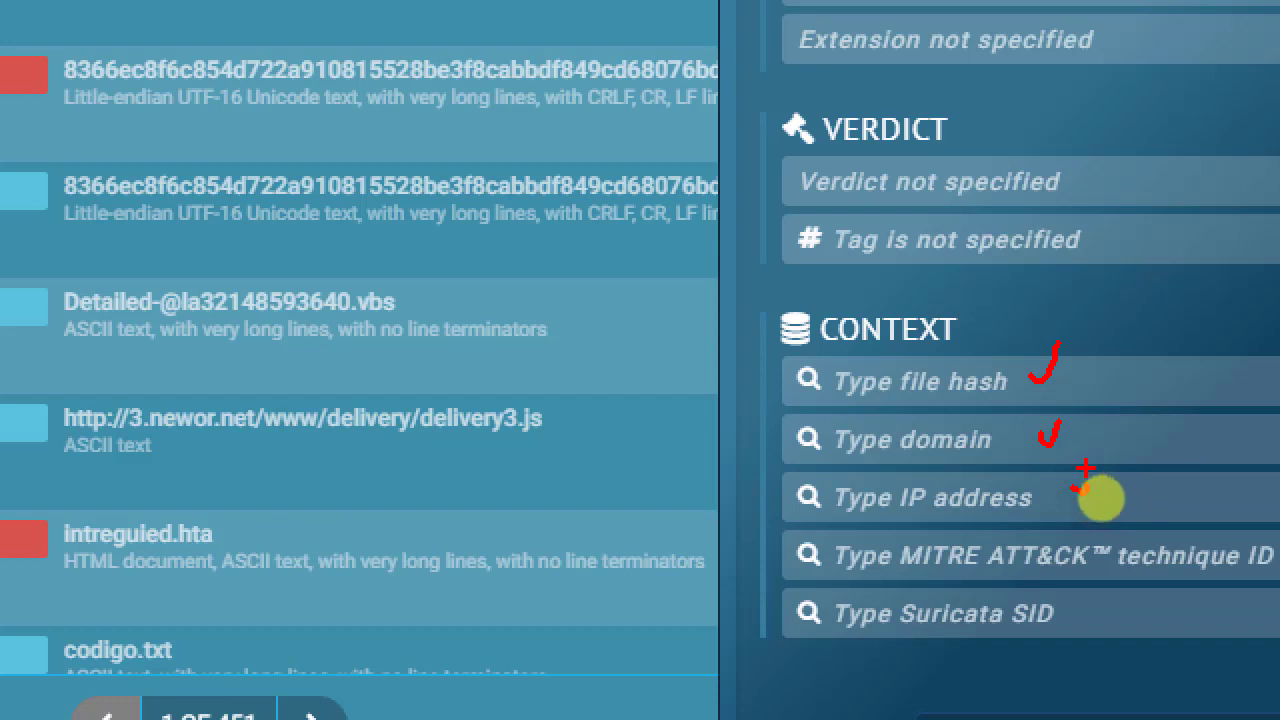
mouse_move(1104, 362)
mouse_down()
mouse_move(1170, 466)
mouse_move(1115, 528)
mouse_up()
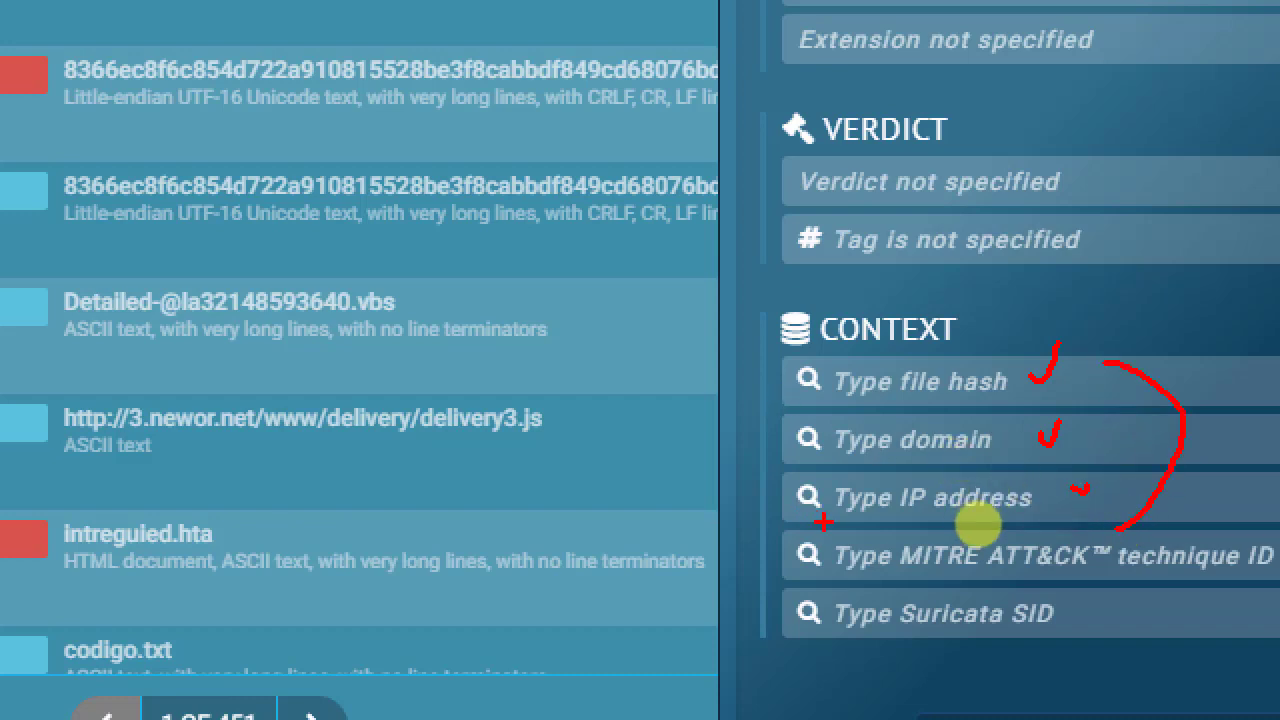
mouse_move(890, 578)
mouse_down()
mouse_move(1012, 545)
mouse_move(906, 524)
mouse_move(880, 586)
mouse_up()
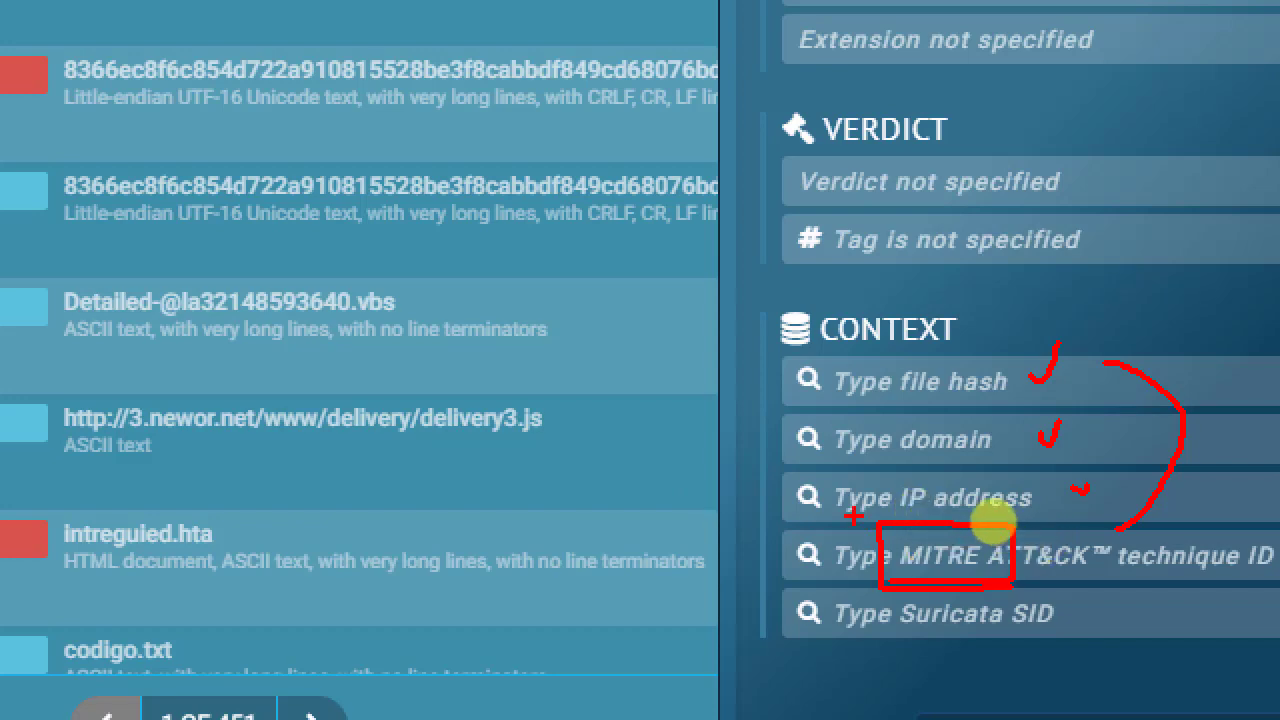
drag(855, 517, 882, 528)
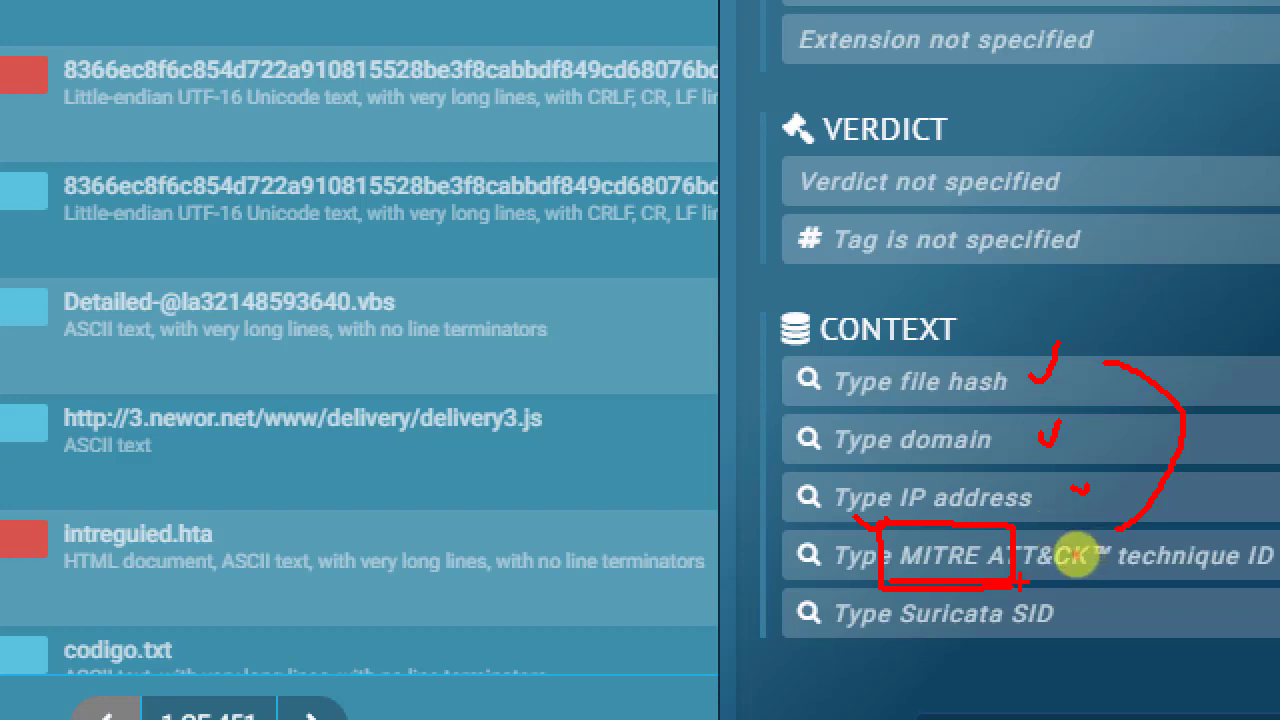
drag(1013, 585, 1093, 585)
key(Escape)
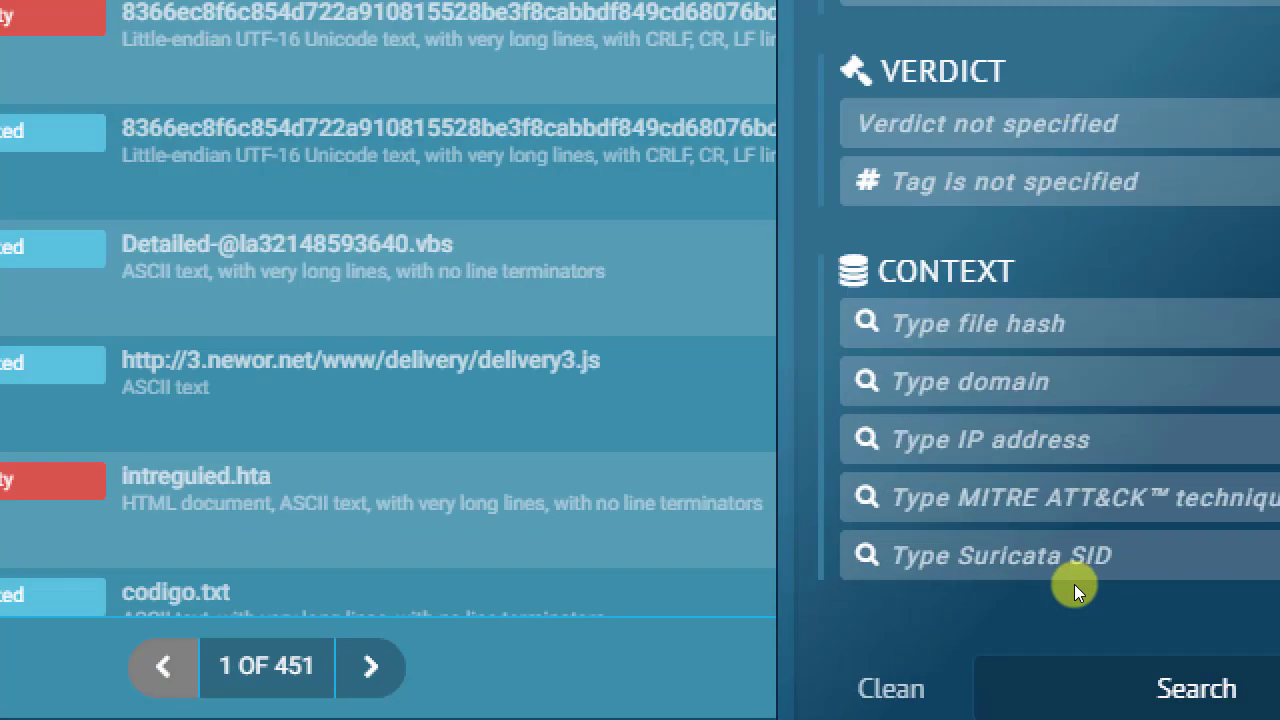
drag(957, 556, 1105, 588)
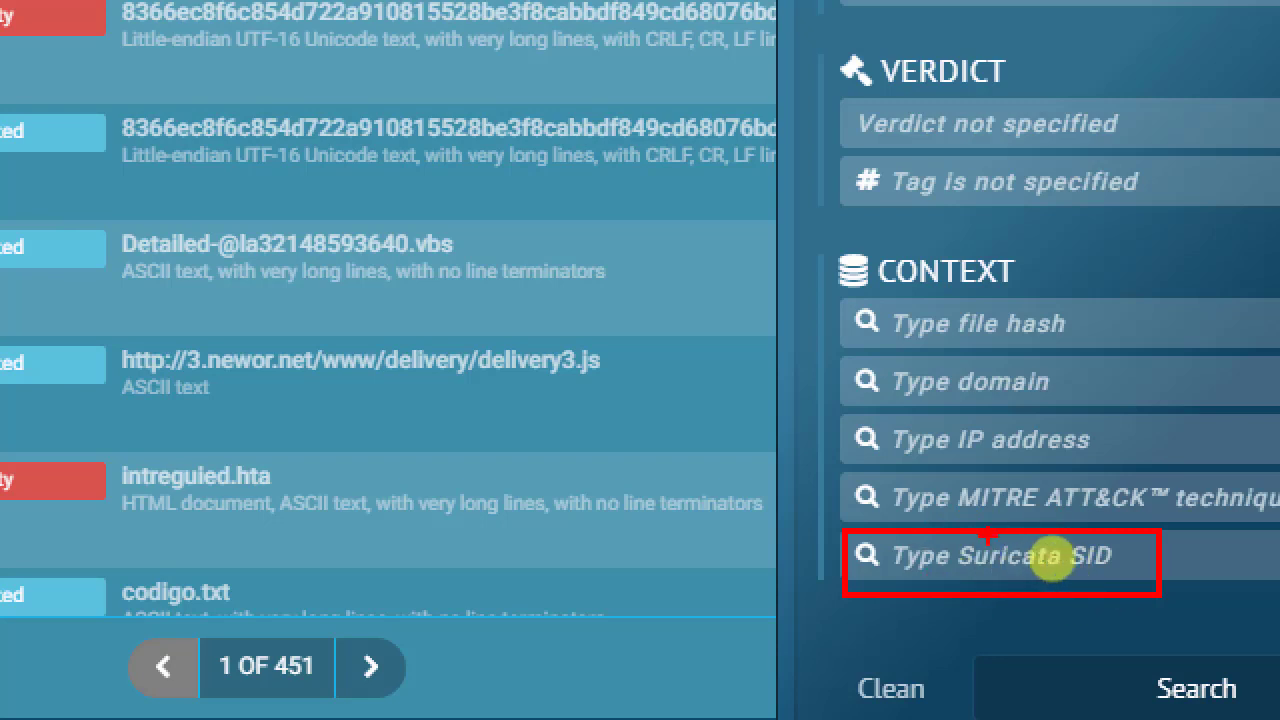
Step: Close the submissions filter without entering any context values and look back through the newer entries in the public submissions list
click(1043, 557)
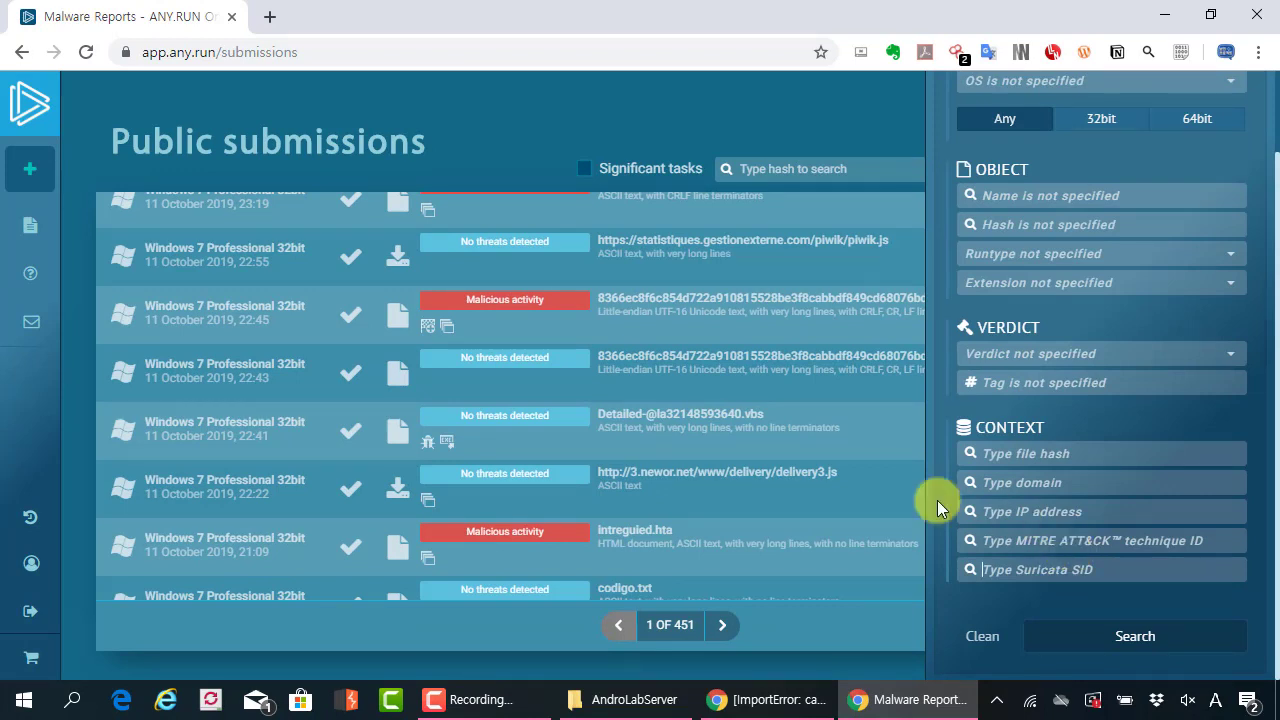
click(897, 95)
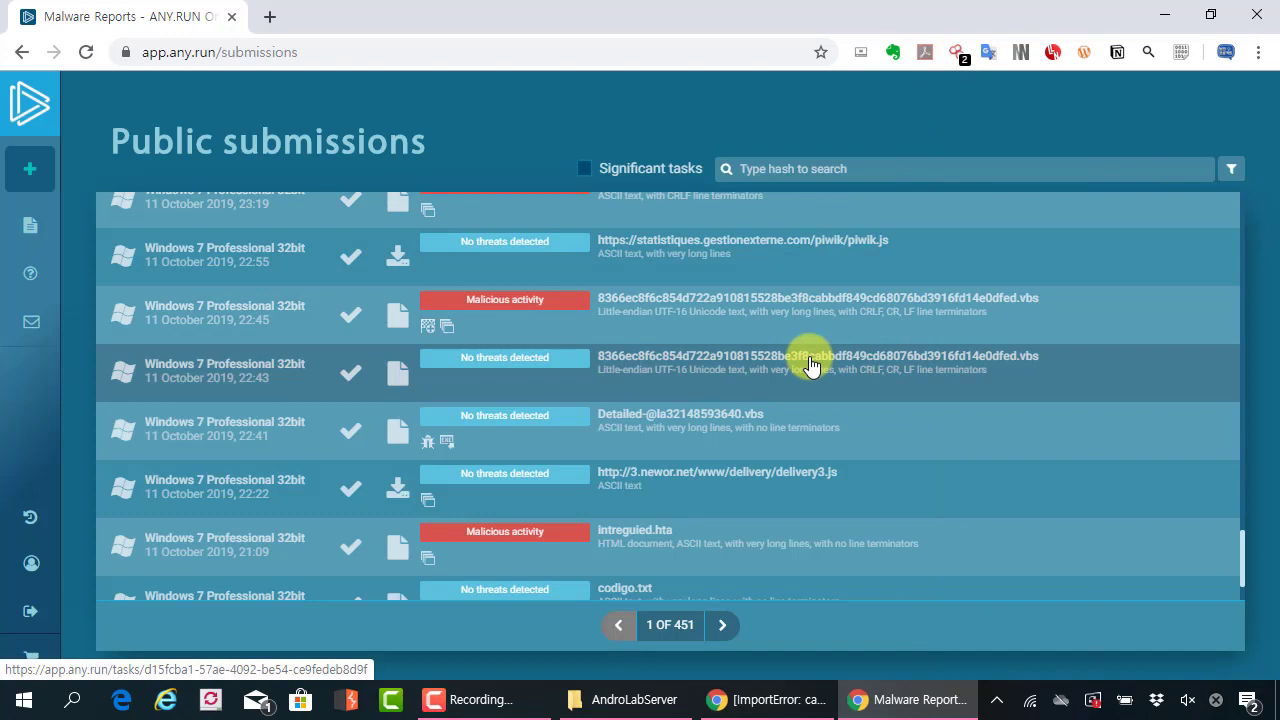
scroll(810, 366, up, 1)
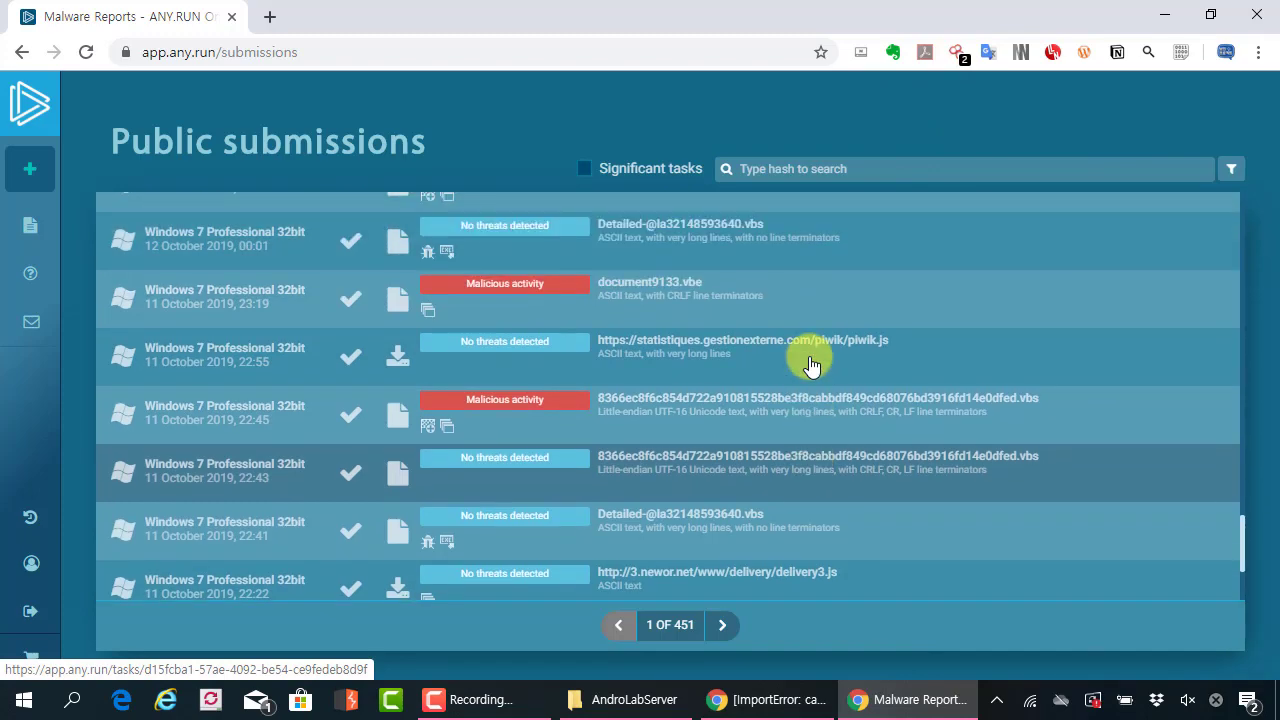
scroll(810, 366, up, 5)
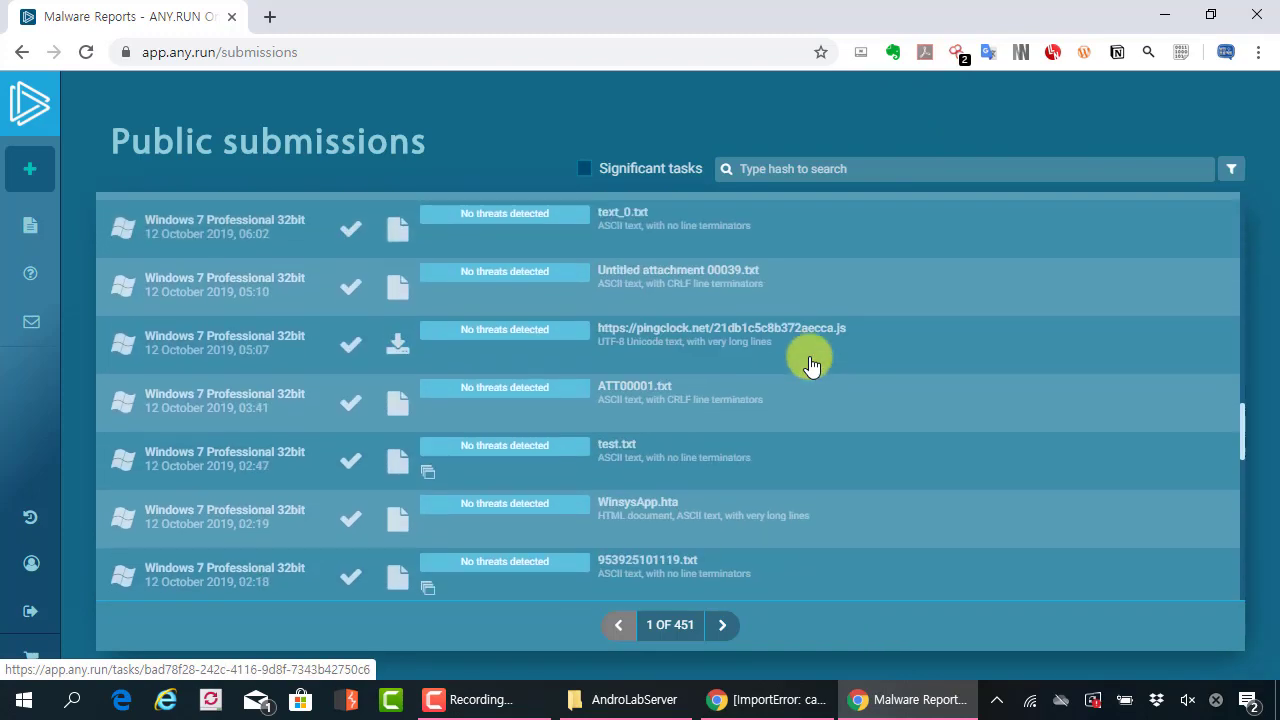